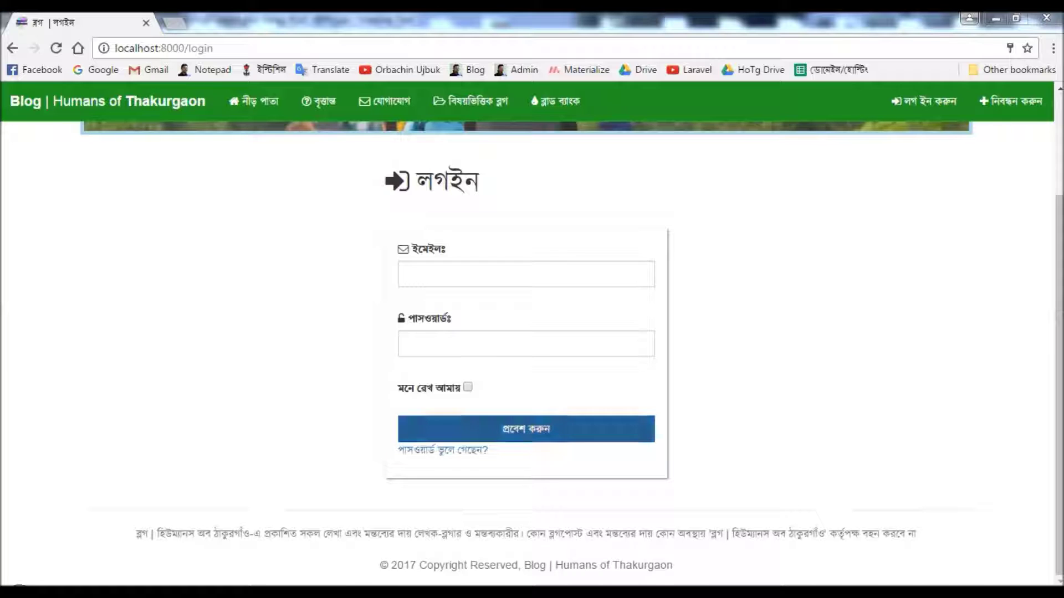
Submit the empty login form to show English errors, then clear the autofilled email and password
left_click(526, 429)
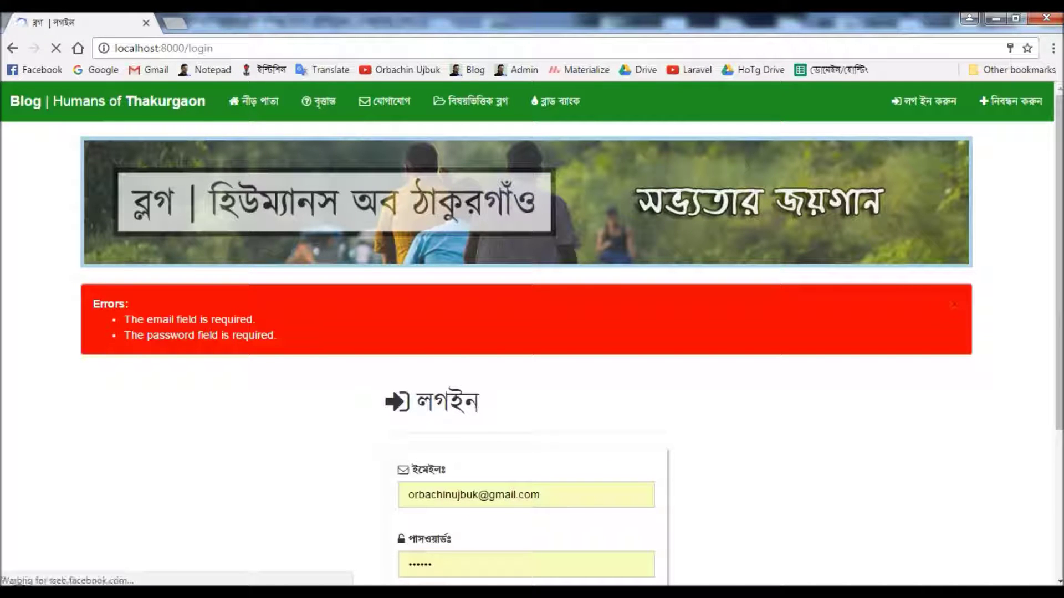
scroll(532, 349, "down", 2)
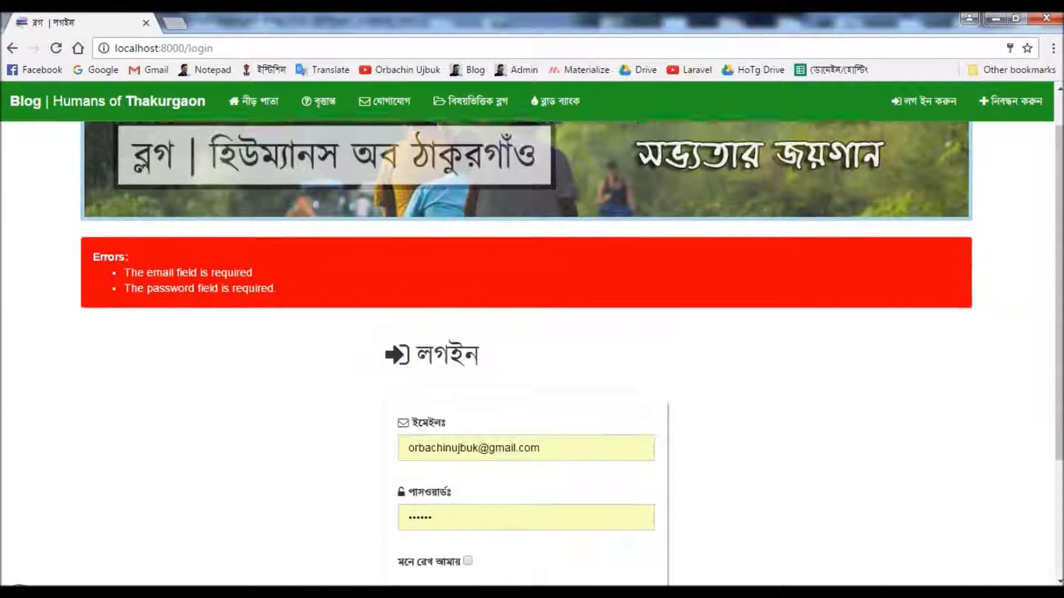
triple_click(474, 339)
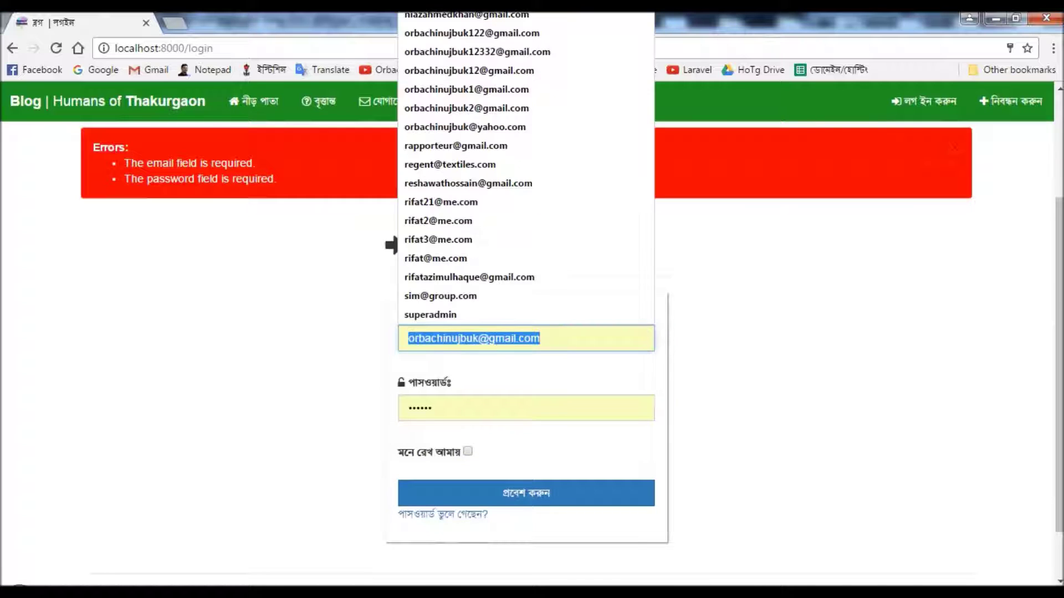
key("BackSpace")
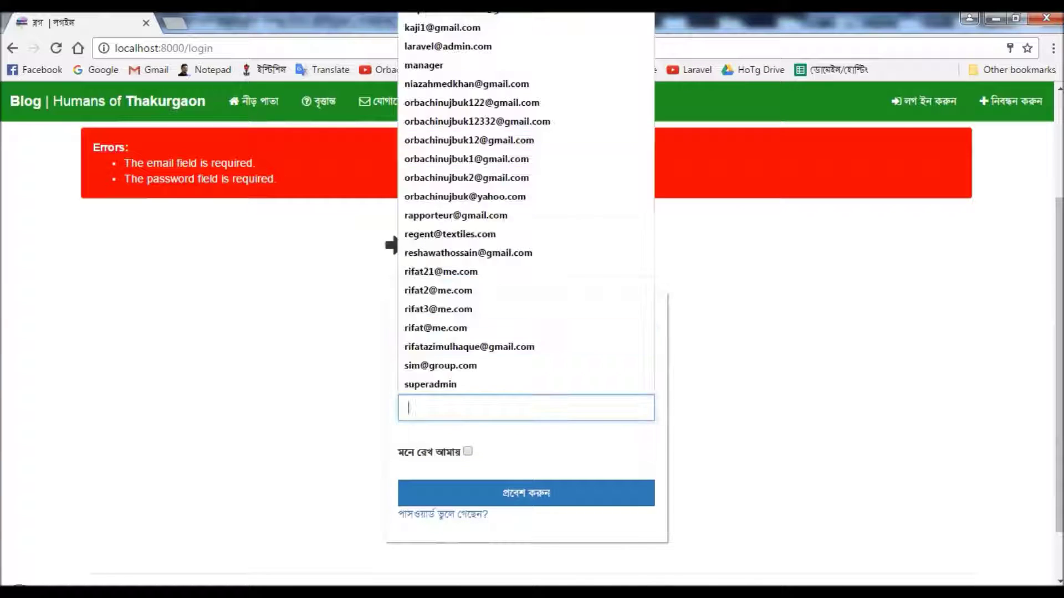
key("Tab")
key("BackSpace")
scroll(532, 333, "down", 1)
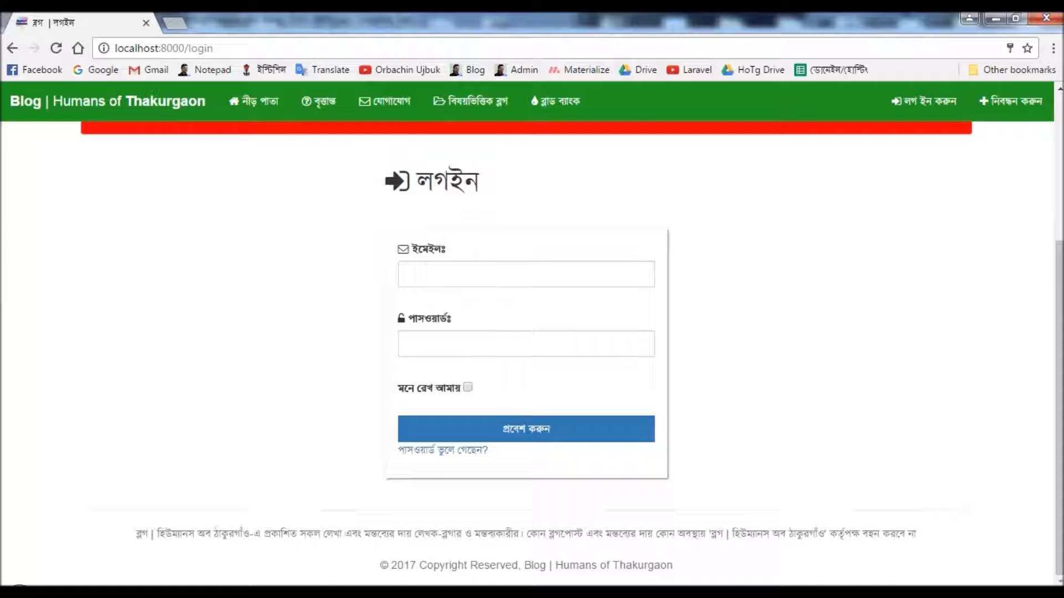
key("alt+Tab")
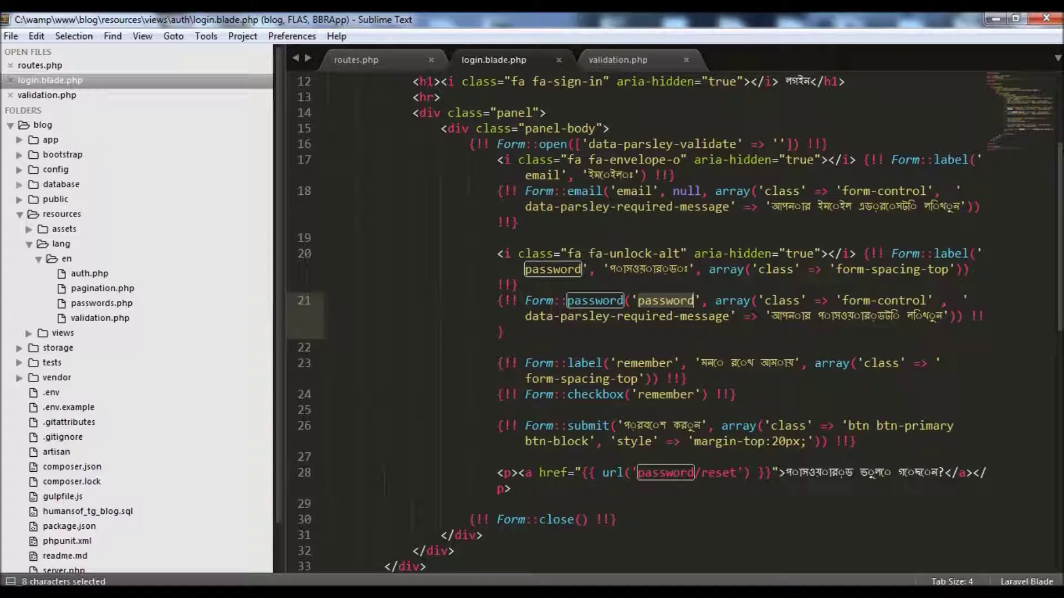
Open validation.php from resources > lang > en in the widened project sidebar
left_click_drag(274, 300, 287, 299)
left_click(29, 244)
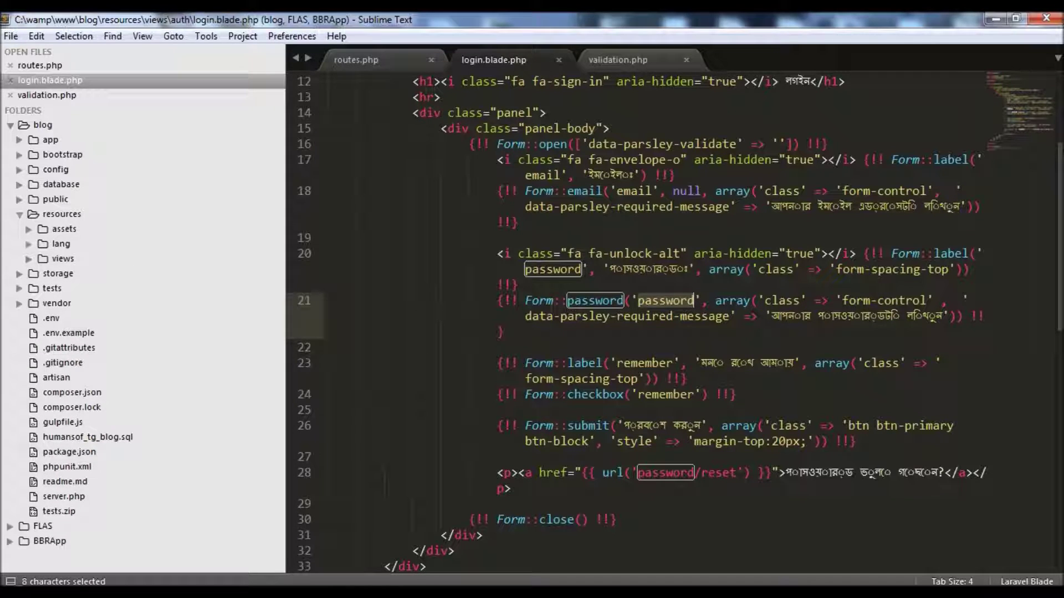
left_click(20, 214)
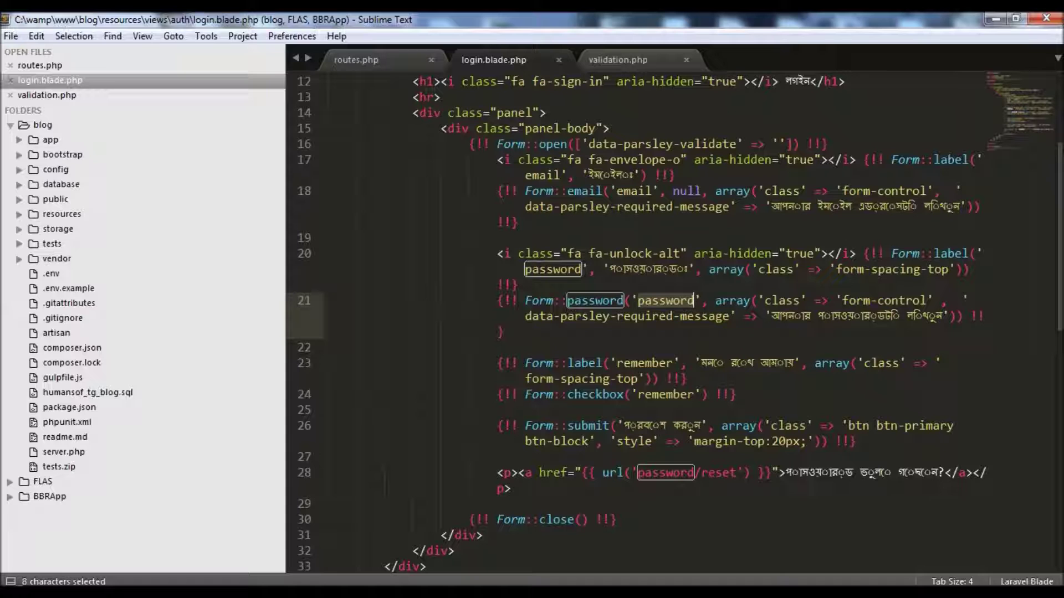
left_click(21, 214)
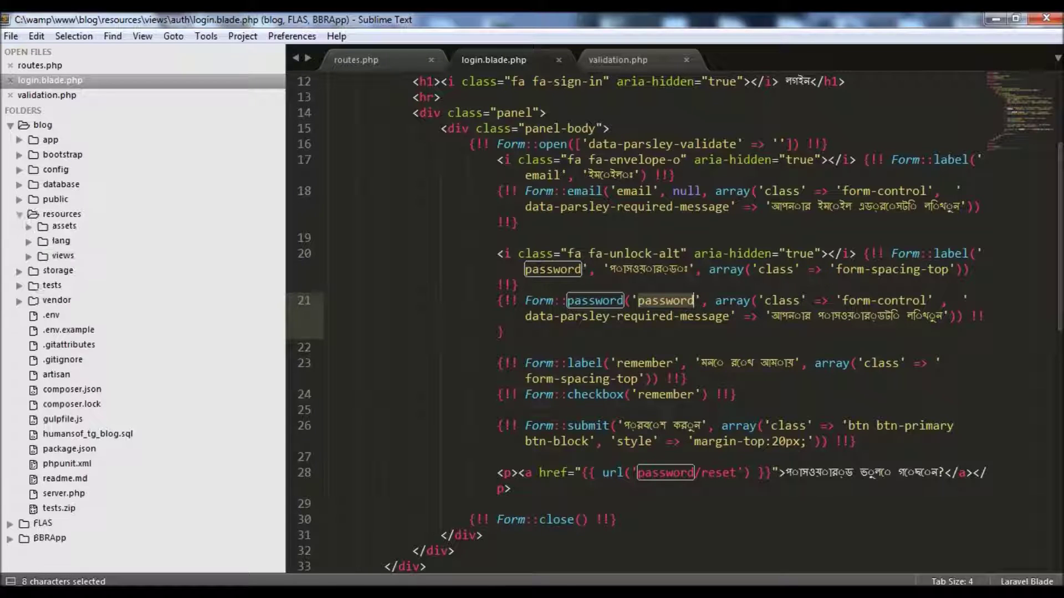
left_click(30, 244)
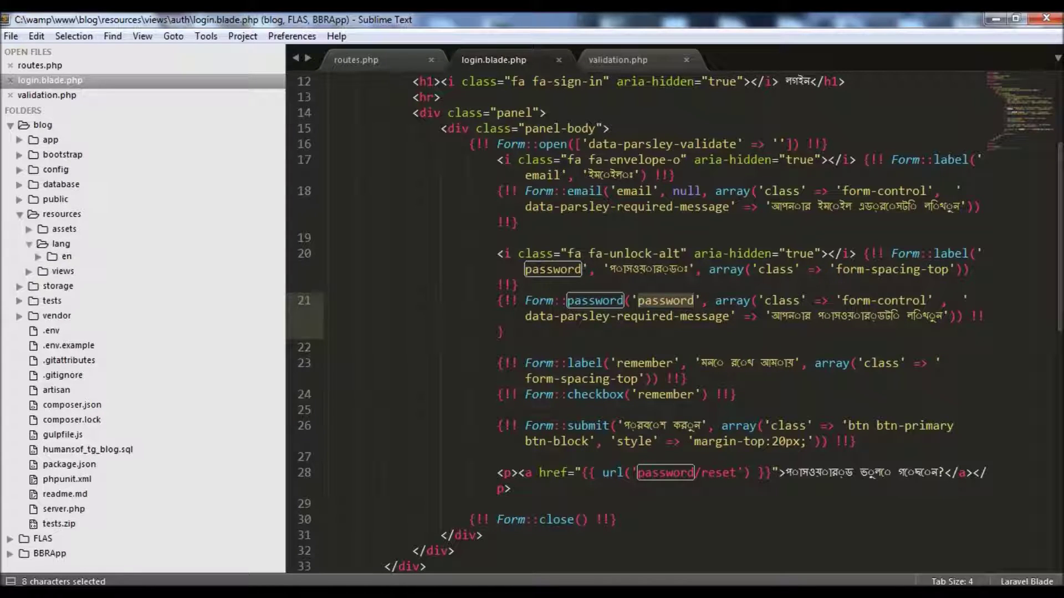
left_click(39, 258)
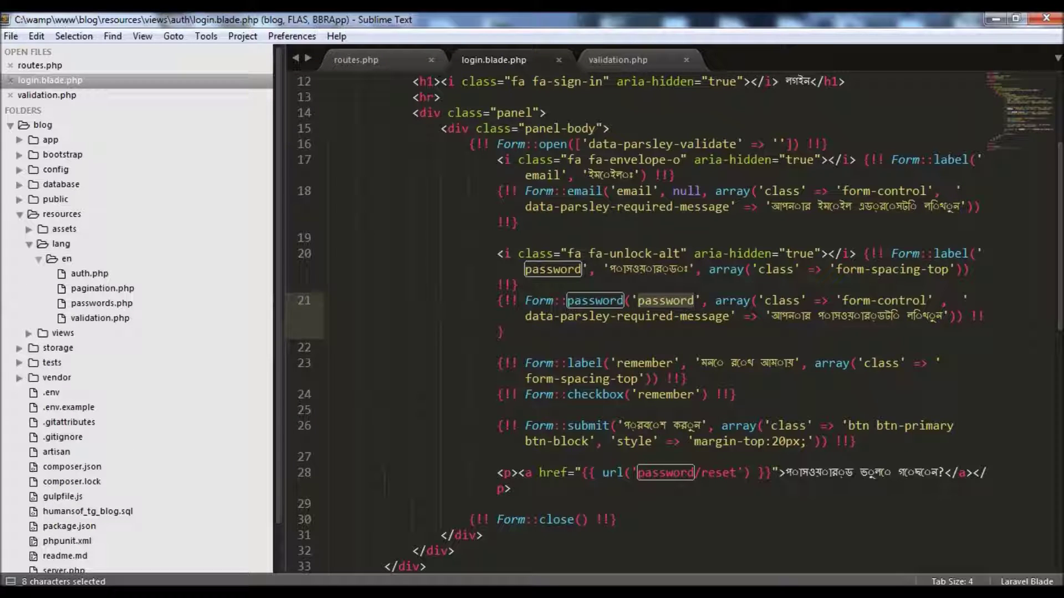
left_click(100, 317)
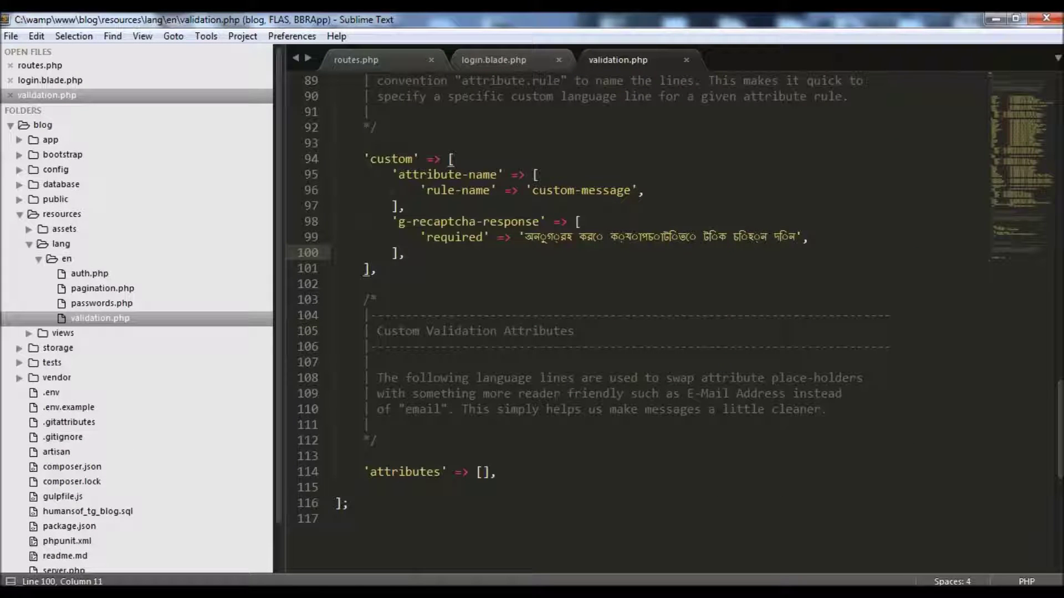
scroll(632, 316, "up", 6)
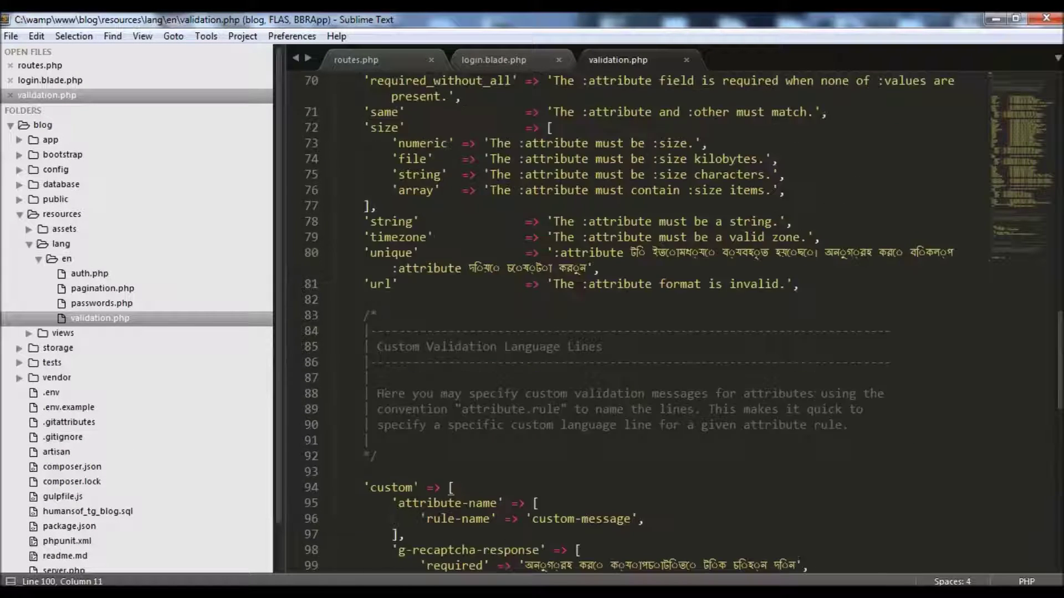
scroll(451, 487, "up", 6)
scroll(452, 488, "down", 8)
scroll(451, 488, "up", 8)
scroll(451, 488, "down", 2)
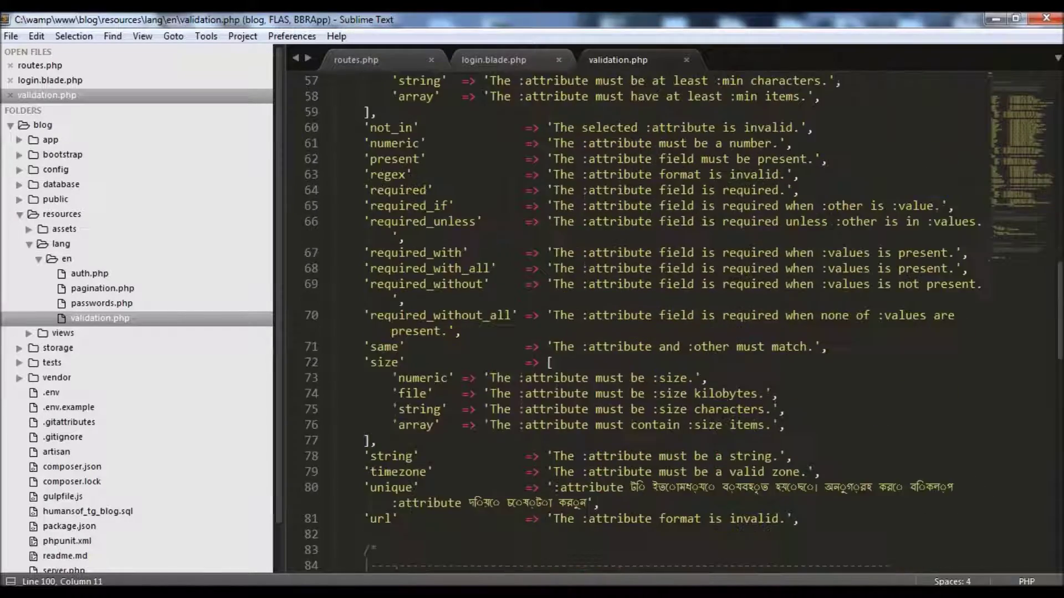
scroll(368, 391, "down", 6)
scroll(368, 390, "down", 2)
Inspect the 'custom' array's attribute-name and message placeholder entries in validation.php
double_click(391, 300)
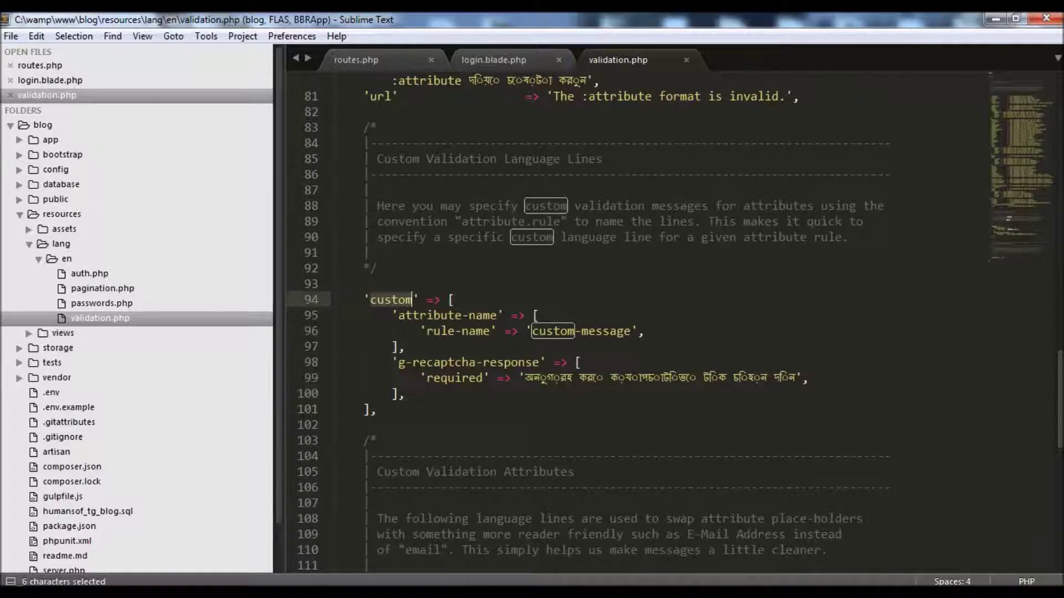
left_click_drag(397, 315, 497, 315)
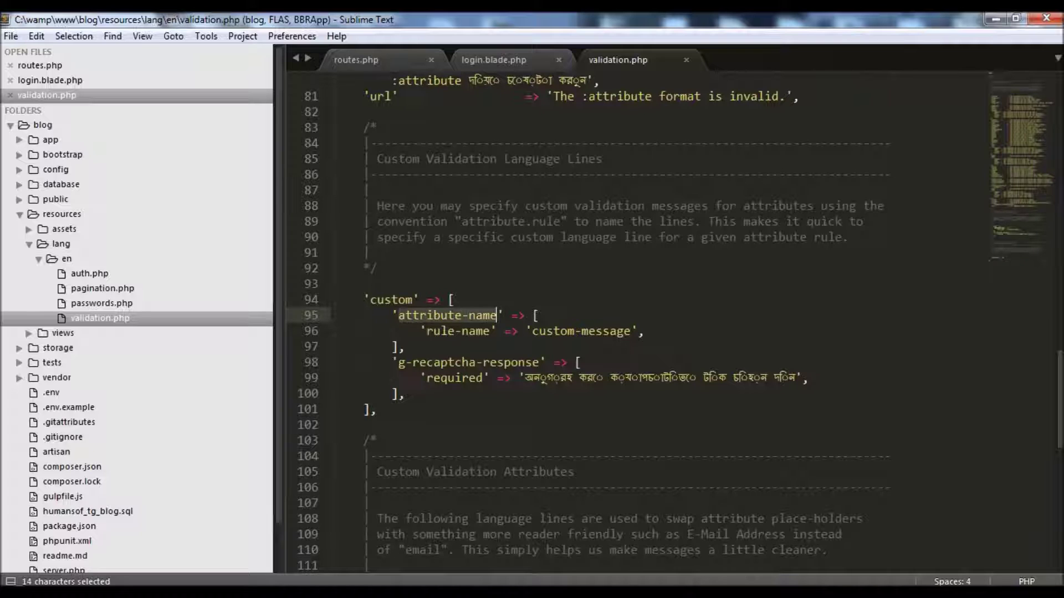
left_click_drag(423, 331, 630, 330)
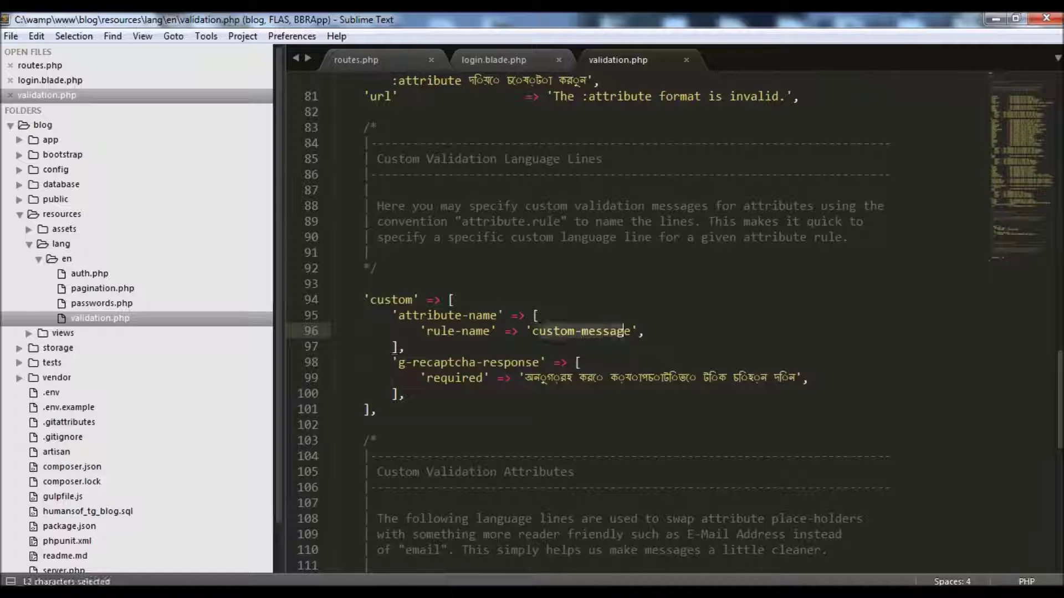
left_click(577, 377)
Check that login.blade.php names its fields 'email' (line 18) and 'password' (line 21)
key("ctrl+Page_Up")
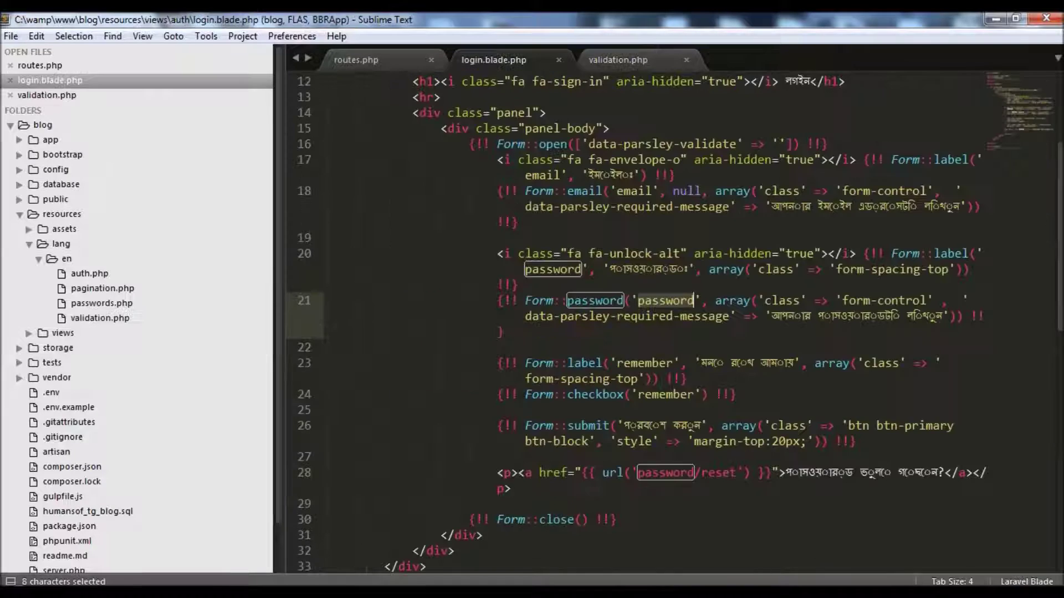
key("Up")
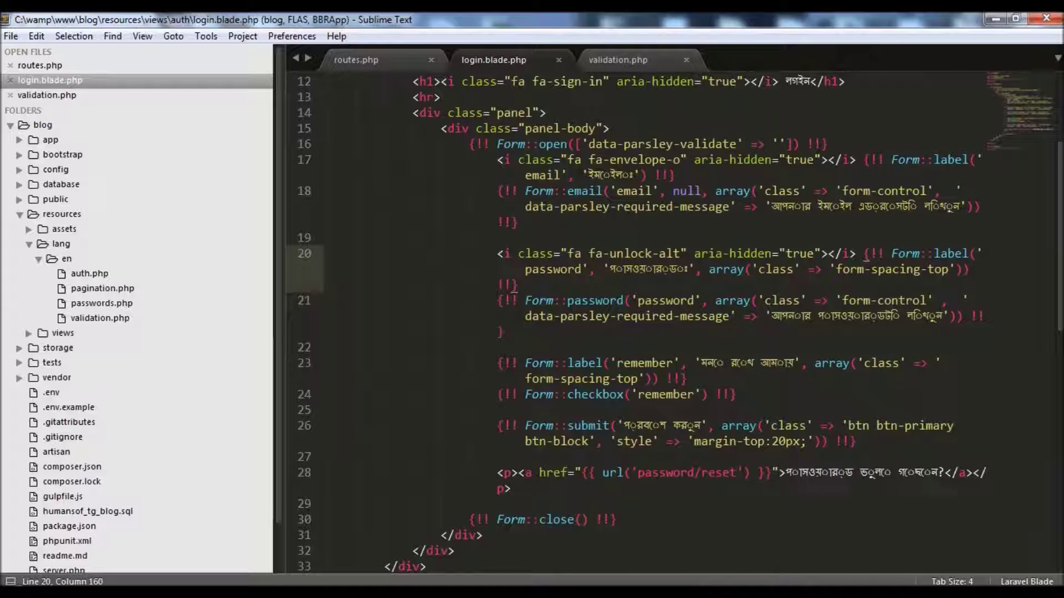
double_click(584, 190)
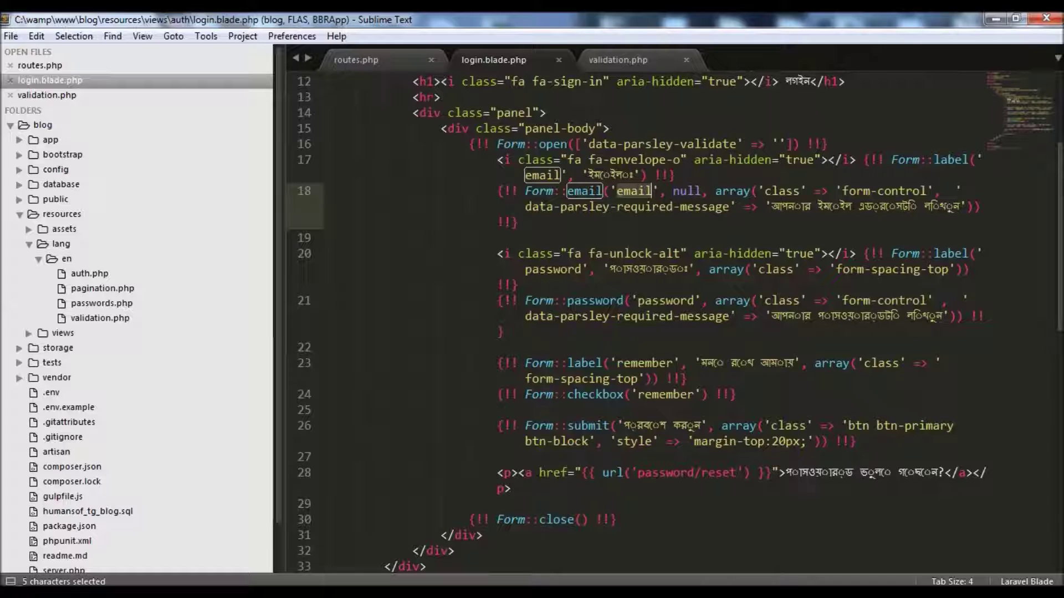
double_click(595, 300)
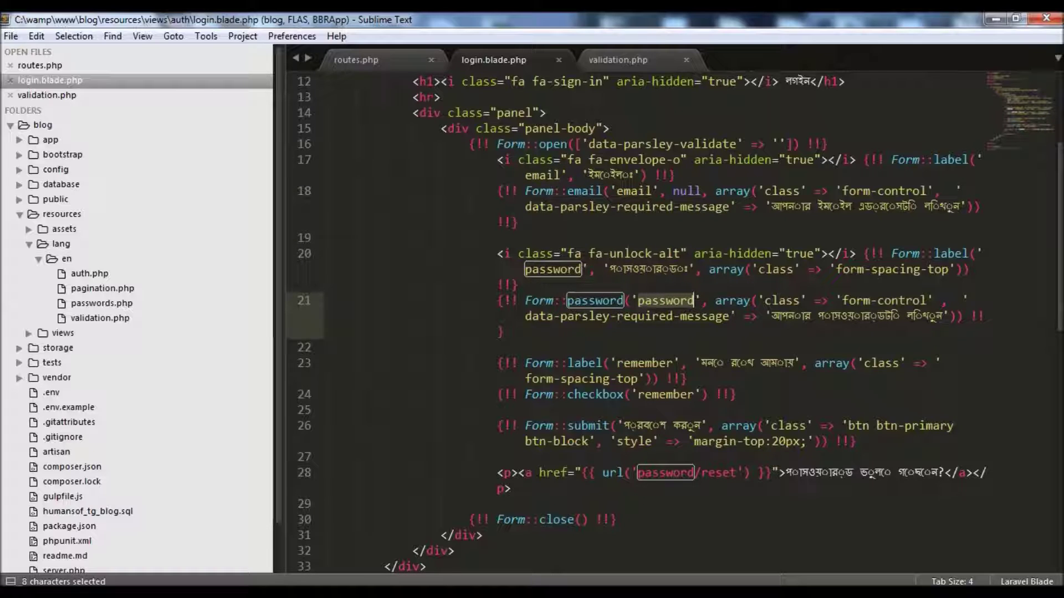
double_click(633, 190)
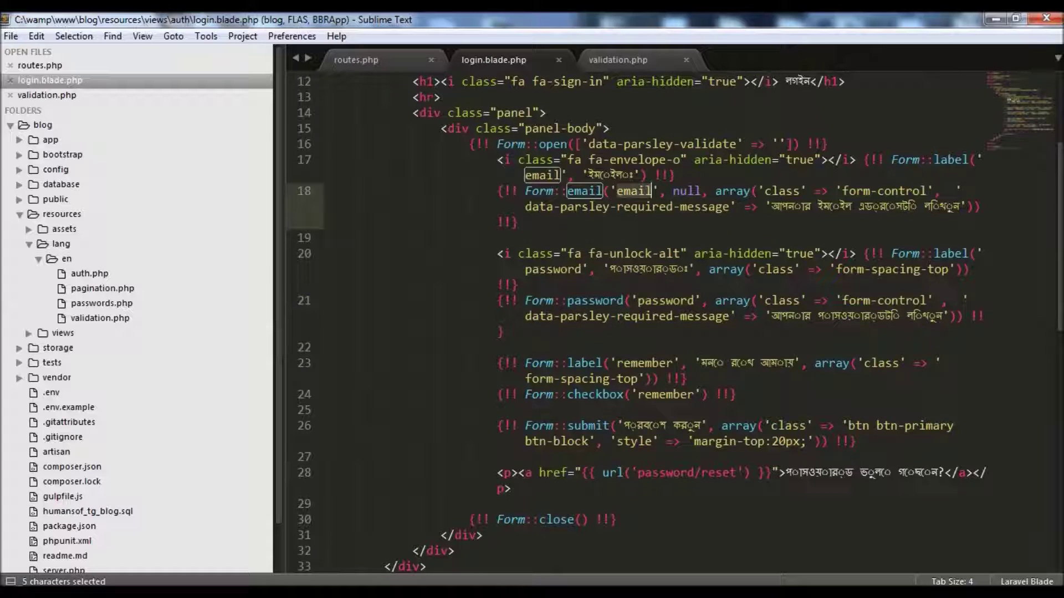
key("ctrl+Page_Down")
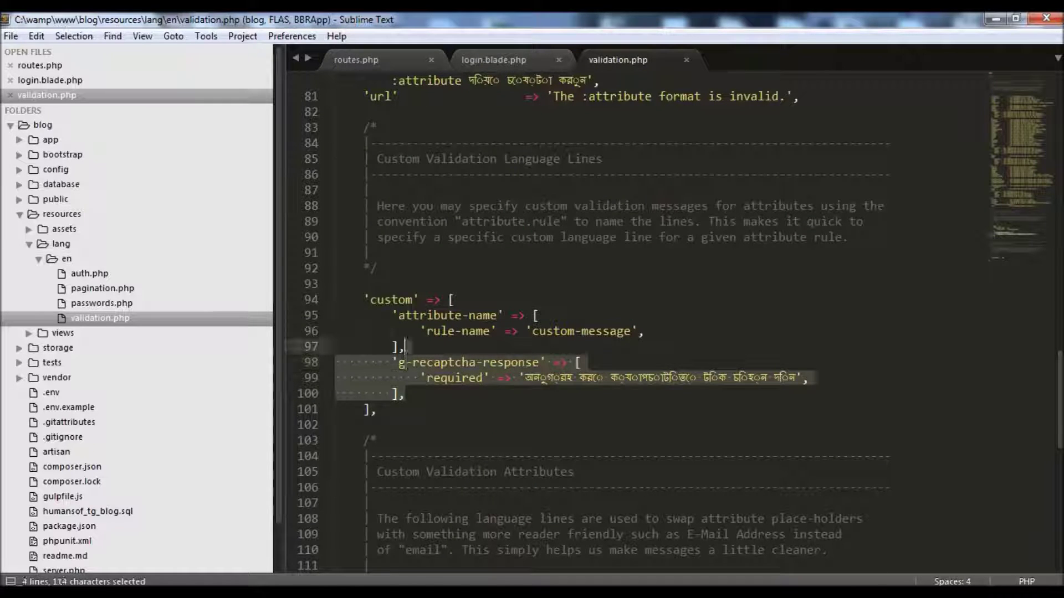
Duplicate the g-recaptcha-response rule block and rename the copy to 'email'
left_click_drag(404, 394, 405, 345)
key("ctrl+shift+d")
left_click(398, 409)
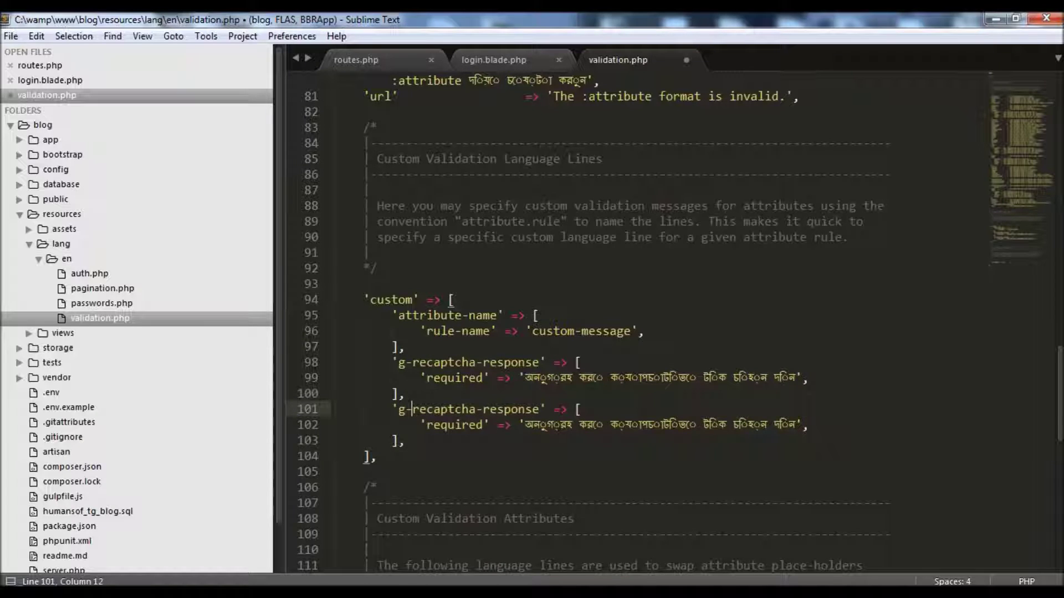
left_click_drag(398, 410, 540, 410)
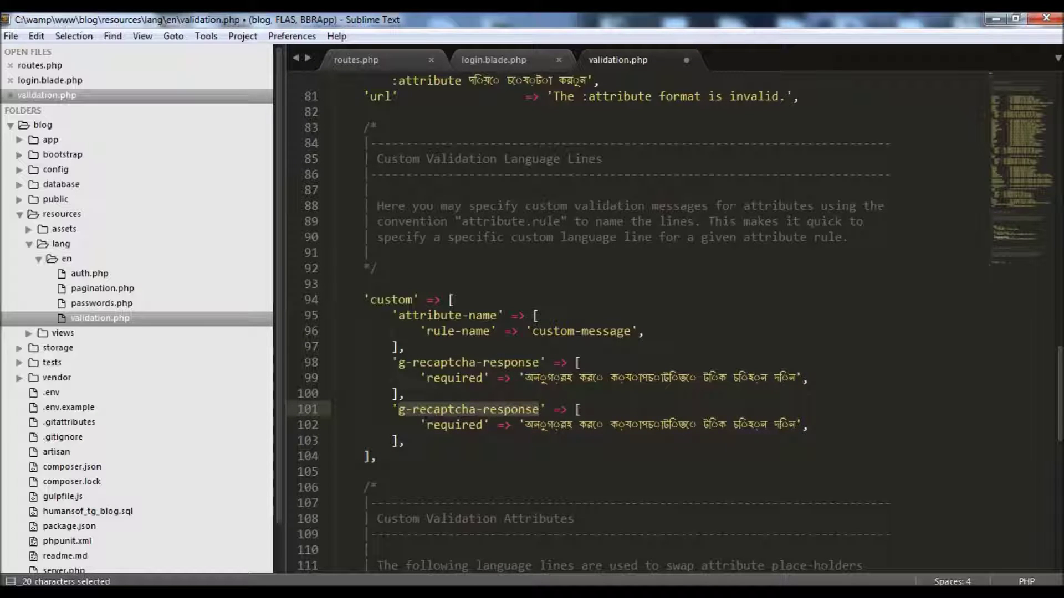
type("email")
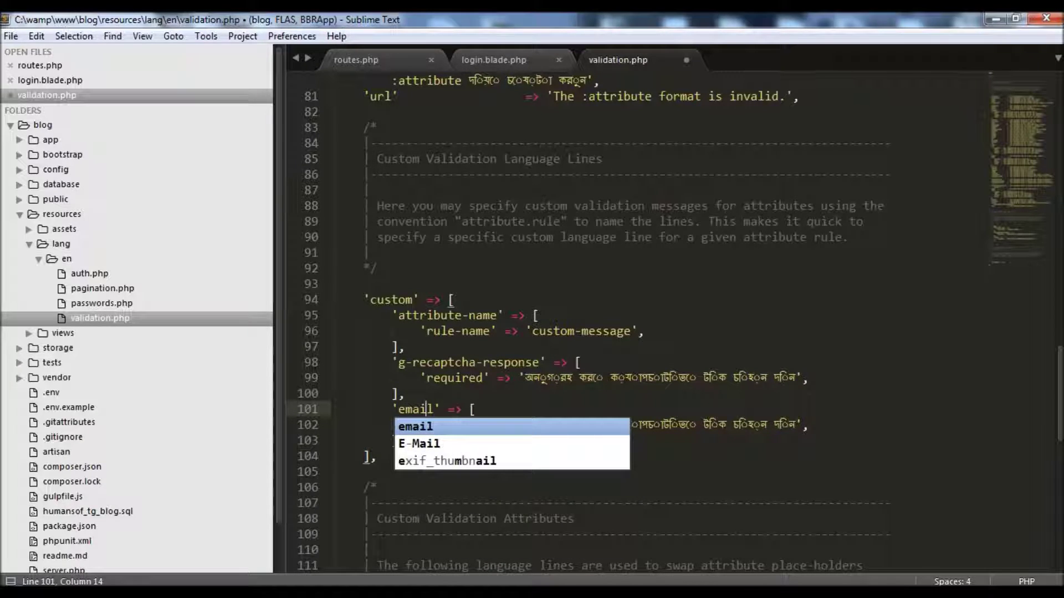
key("End")
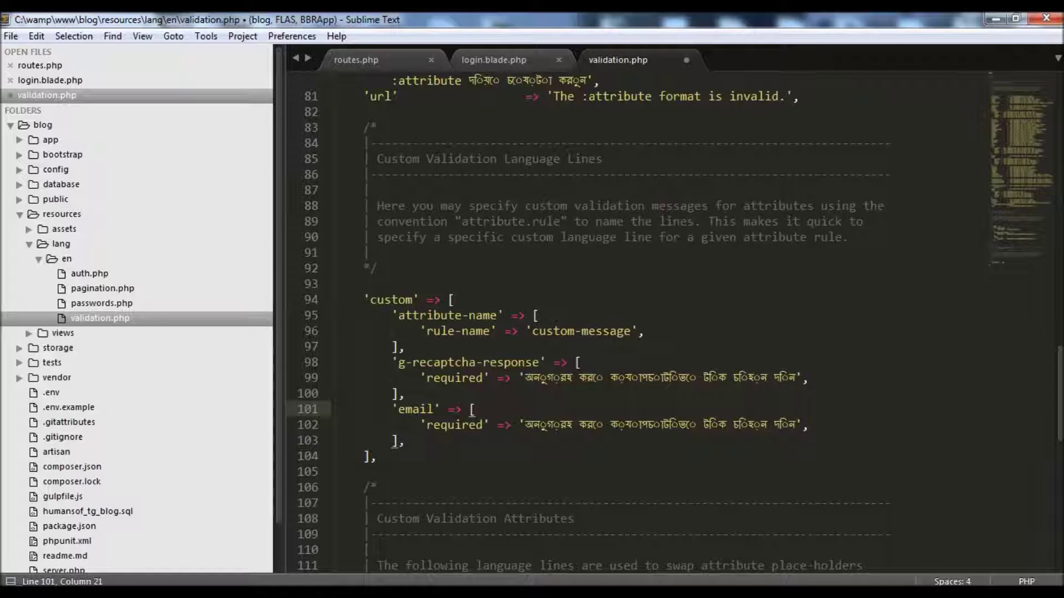
Replace the copied message on line 102 with Bengali 'ইমেইল এড্রেসটি লিখুন'
left_click_drag(610, 424, 797, 425)
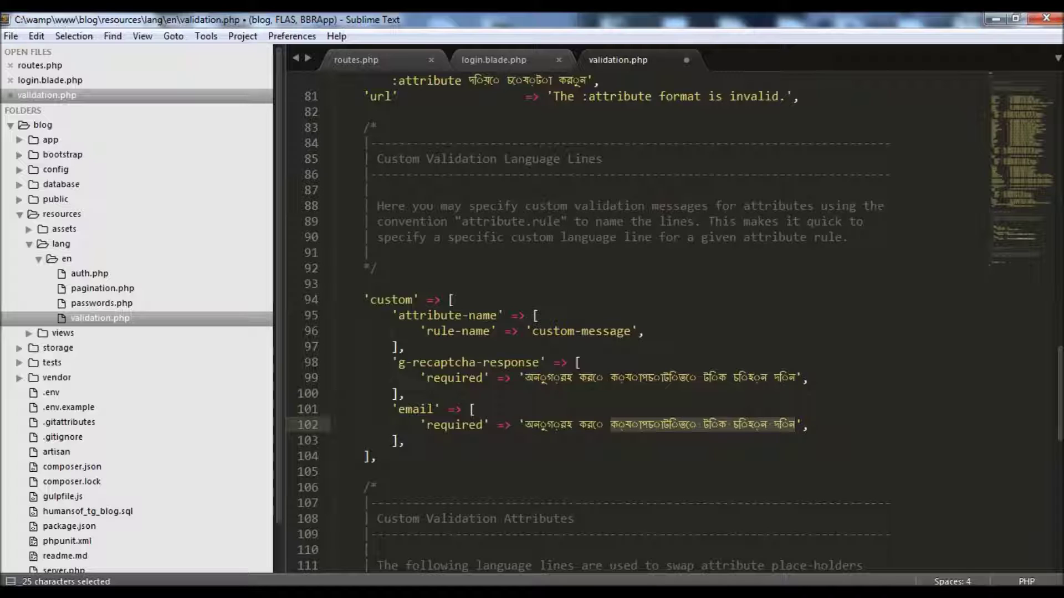
type("ik")
key("BackSpace")
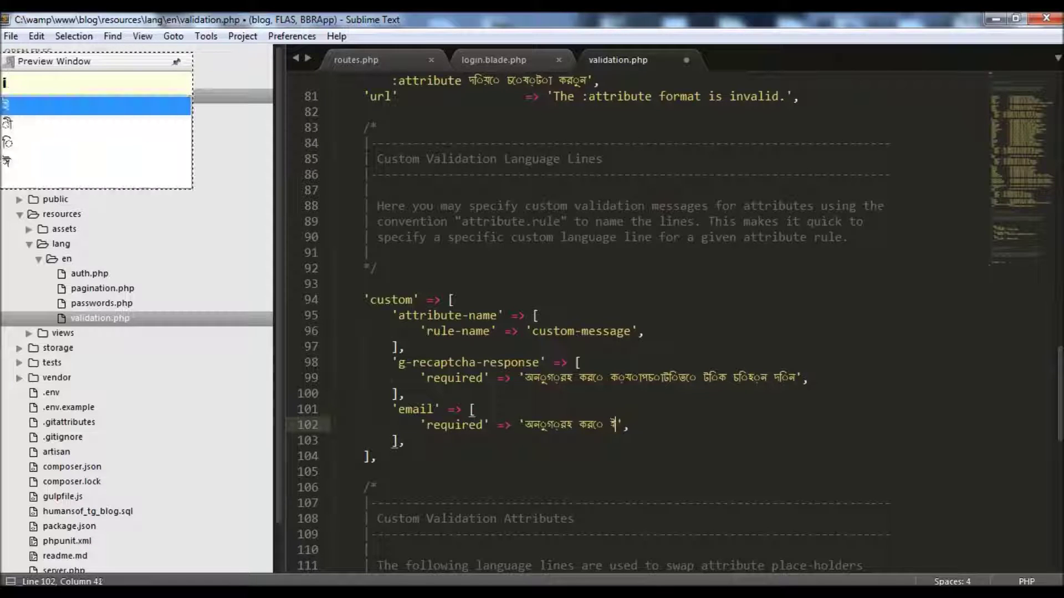
type("mal")
key("BackSpace")
key("BackSpace")
key("BackSpace")
type("m")
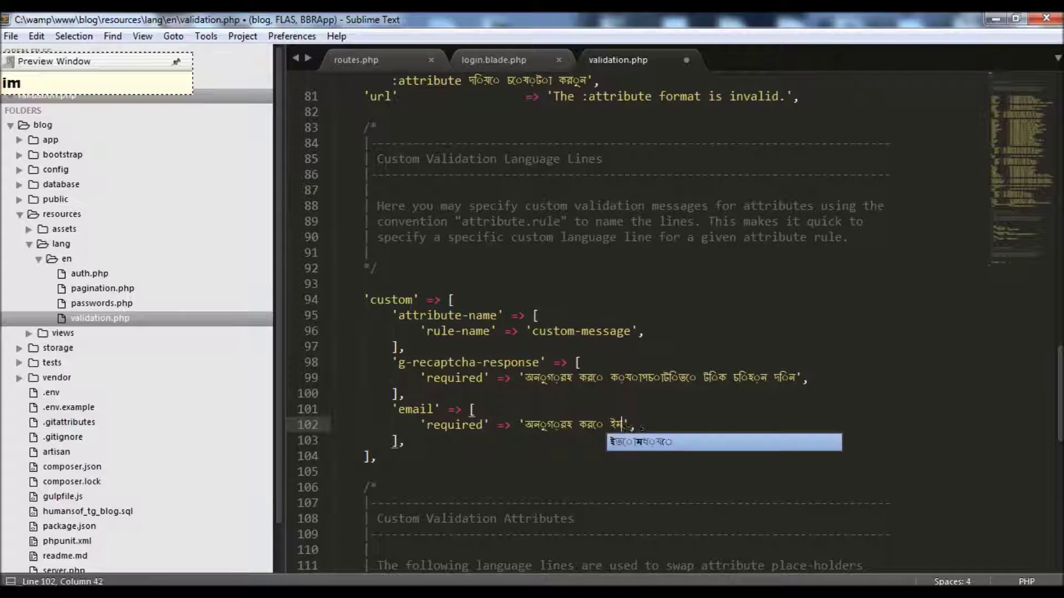
type("eil")
key("Return")
type("Ti")
key("BackSpace")
key("BackSpace")
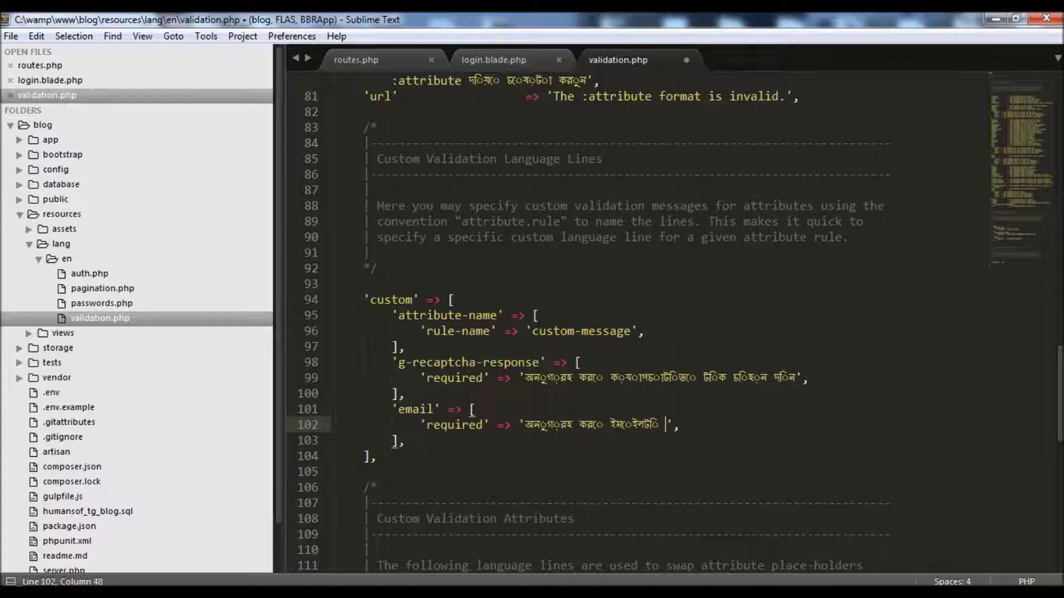
type("e")
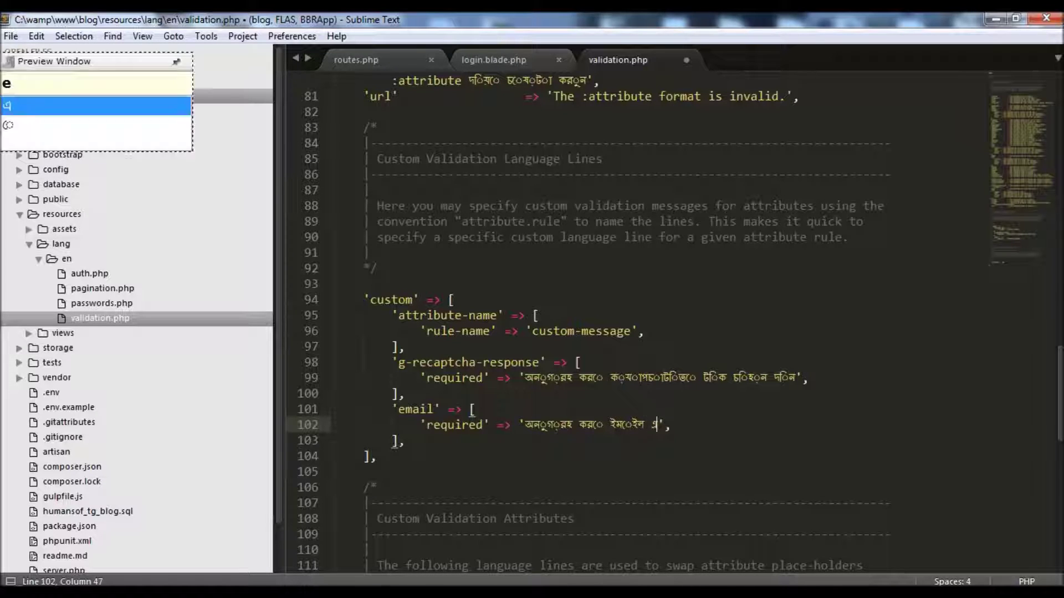
type("Dres")
key("Return")
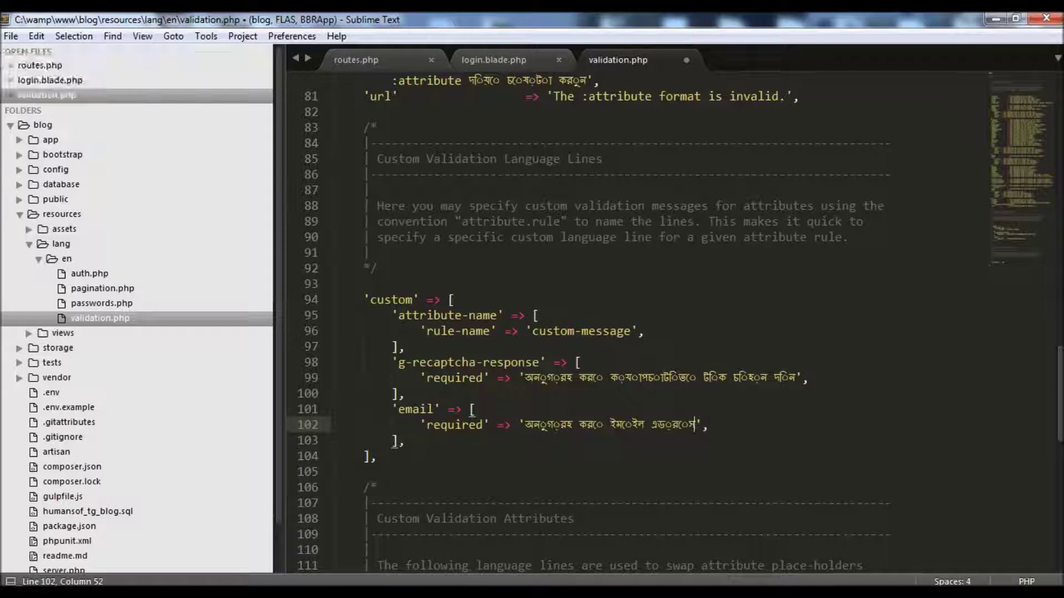
type("Ti")
key("space")
type("li")
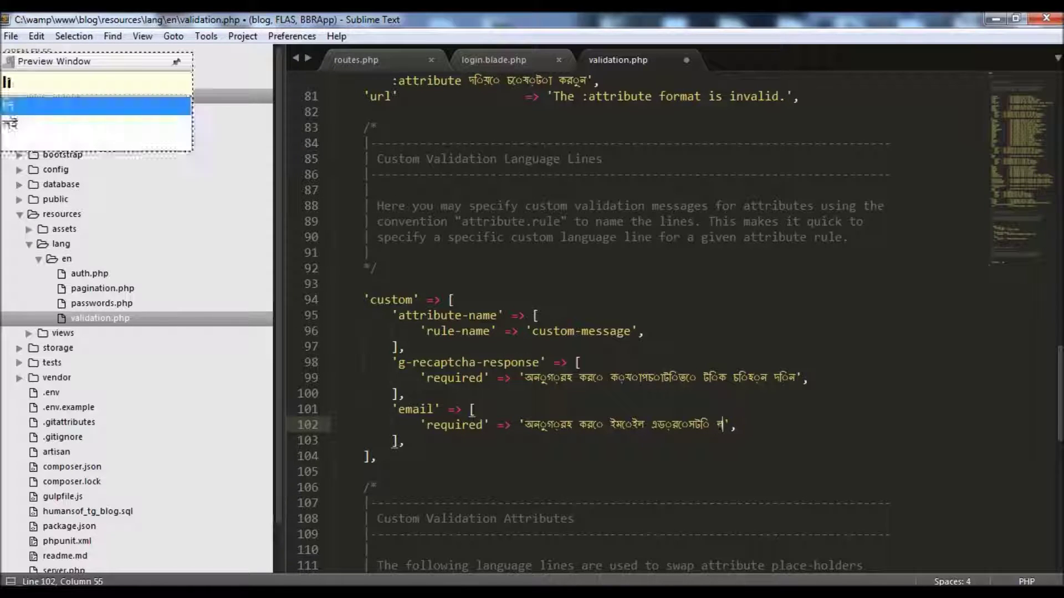
type("khun")
key("Return")
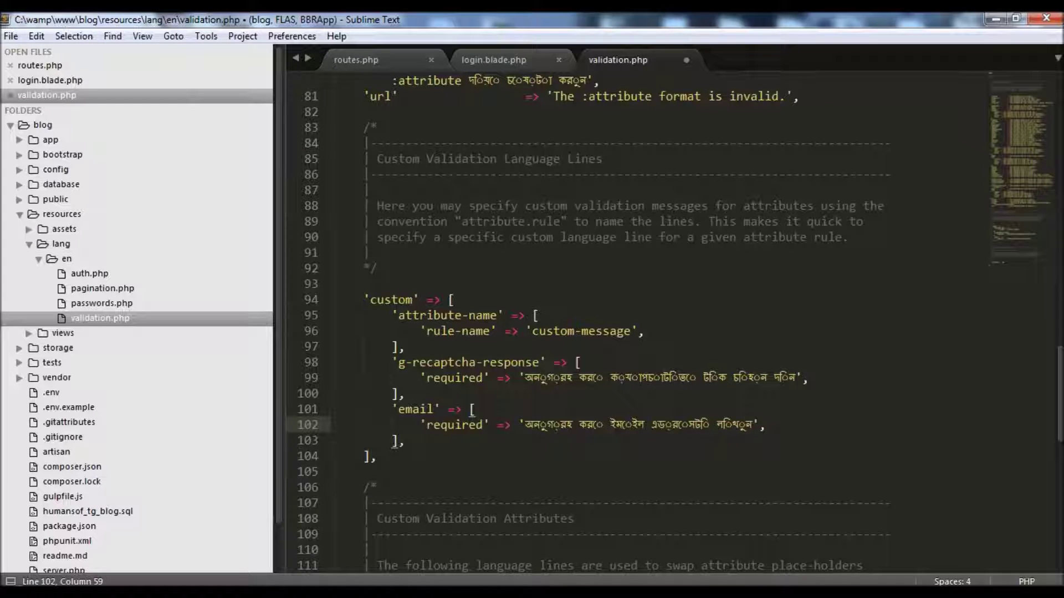
Duplicate the email rule block and rename the copy to 'password'
left_click_drag(405, 442, 405, 393)
key("ctrl+shift+d")
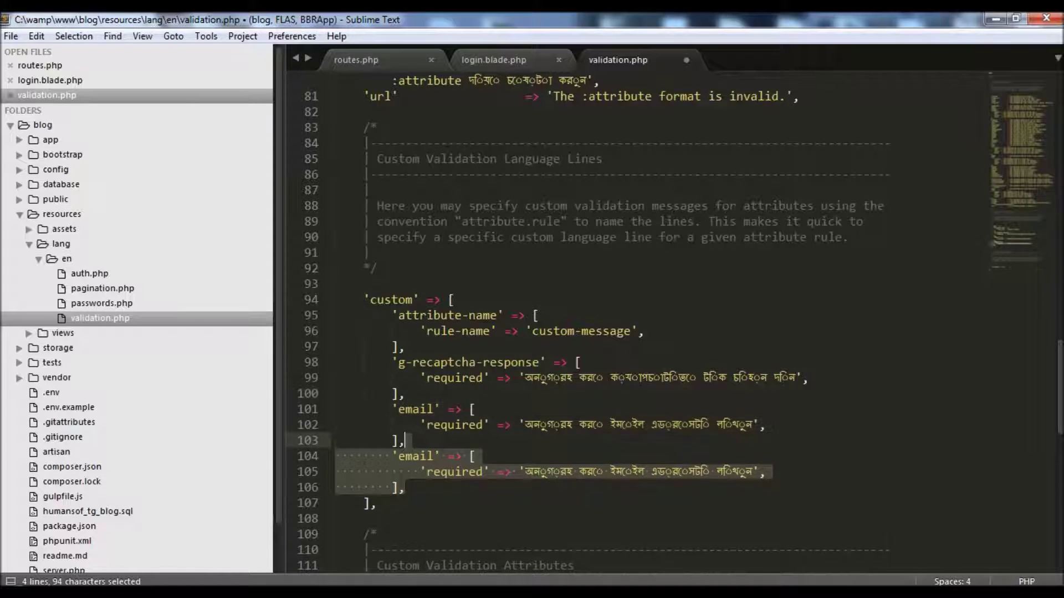
double_click(416, 456)
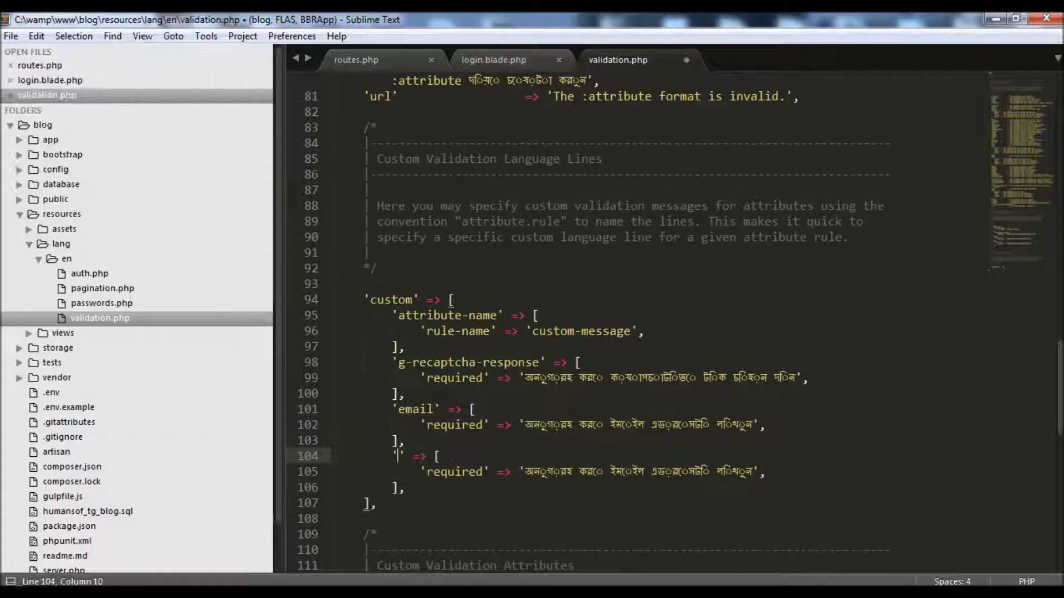
type("passwo")
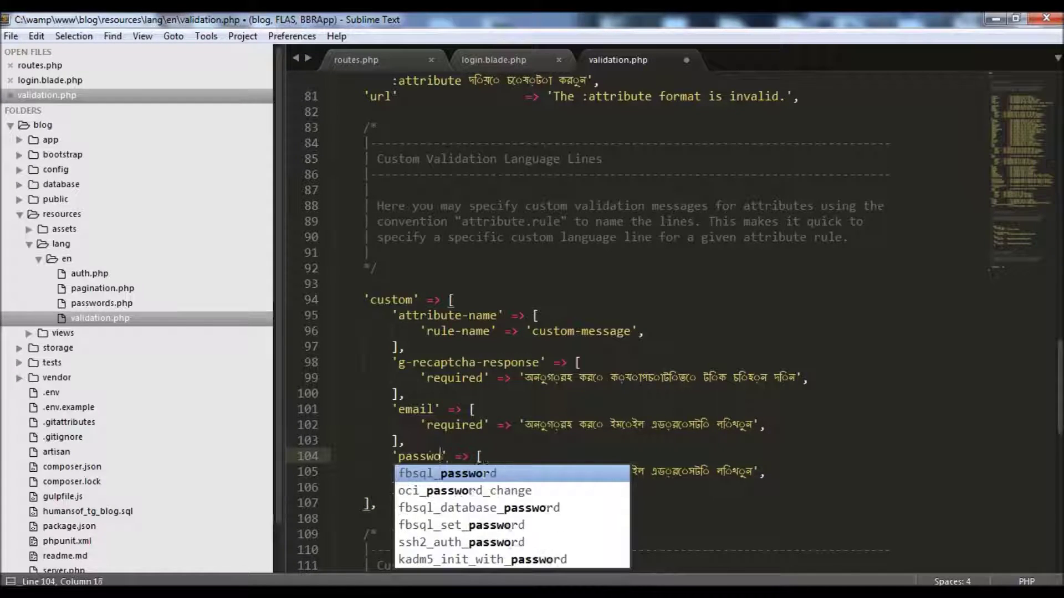
type("rd")
key("Escape")
key("Up")
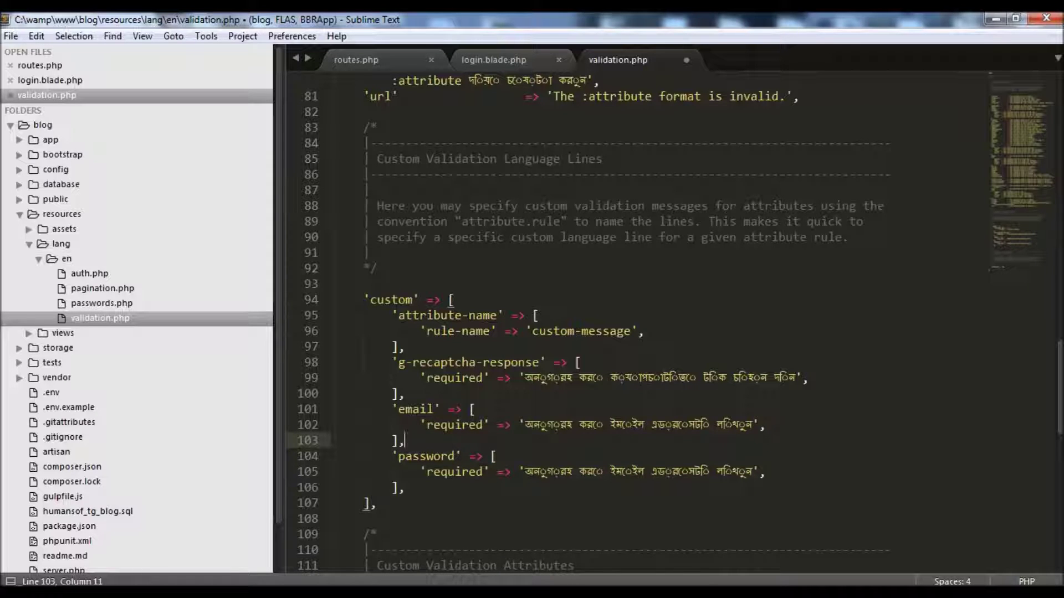
double_click(452, 425)
left_click(454, 471)
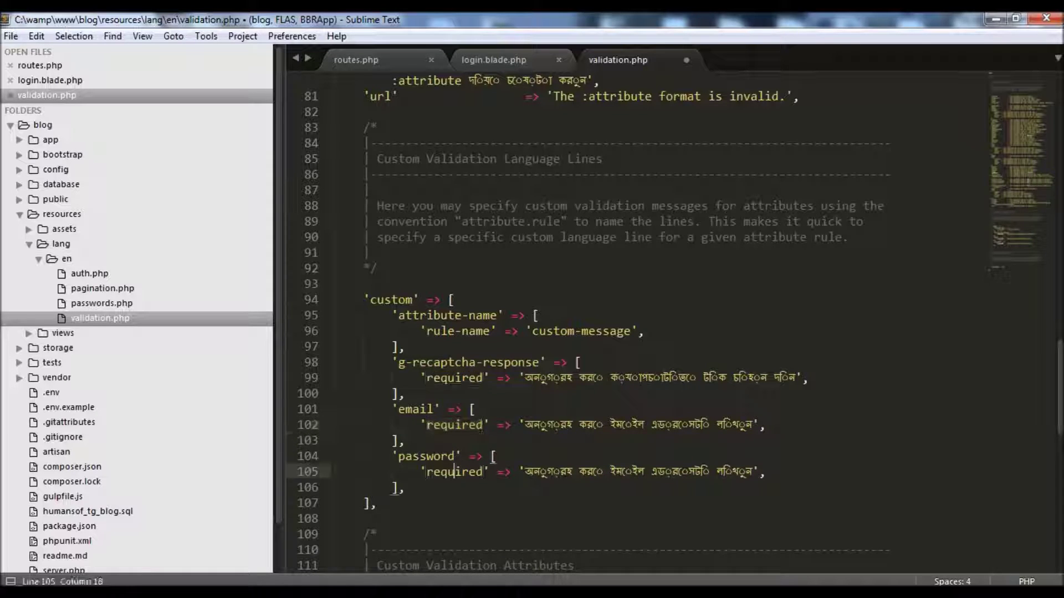
double_click(481, 426)
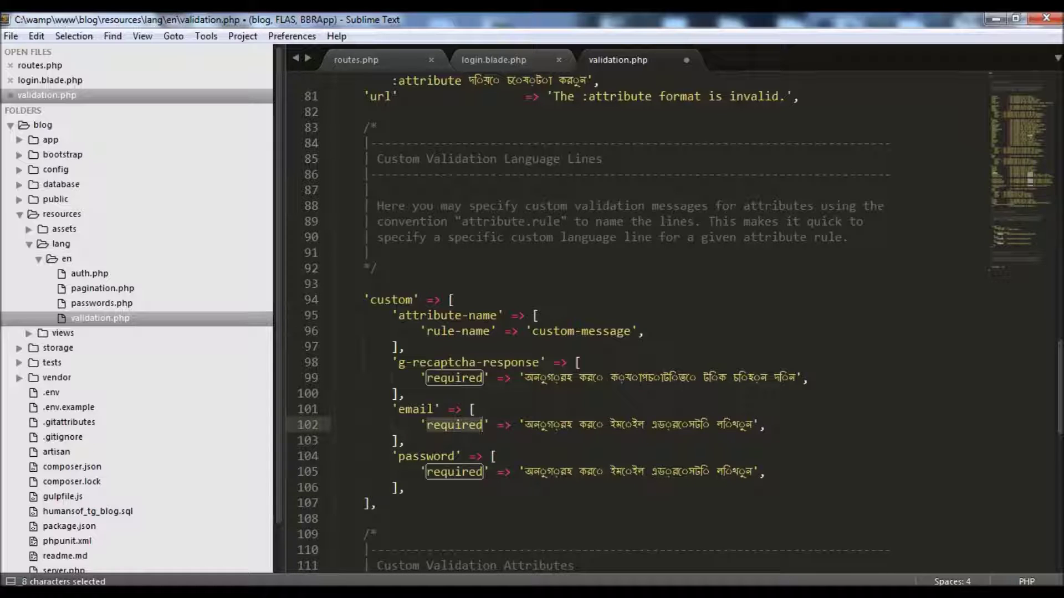
Change the password message's email words to পাসওয়ার্ডটি and save validation.php
mouse_move(611, 472)
left_mouse_down()
mouse_move(497, 457)
mouse_move(710, 471)
left_mouse_up()
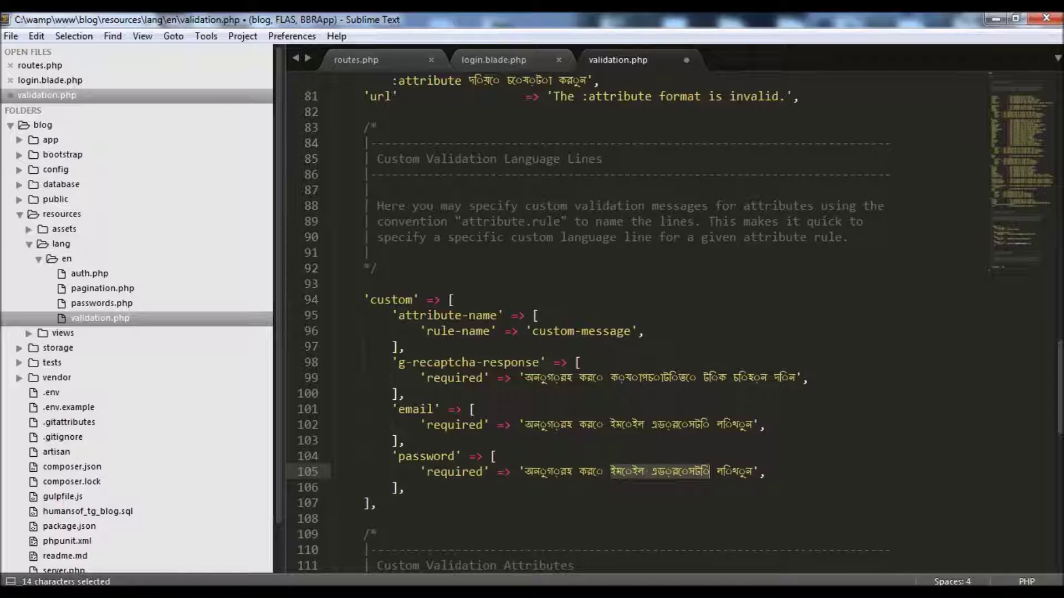
type("pasOarrD")
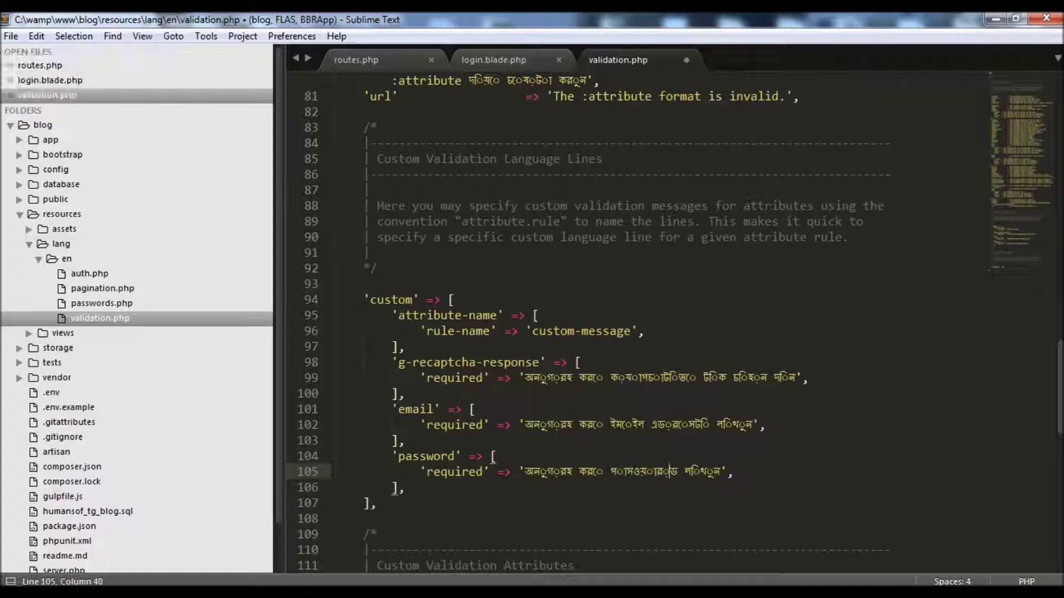
key("ctrl+s")
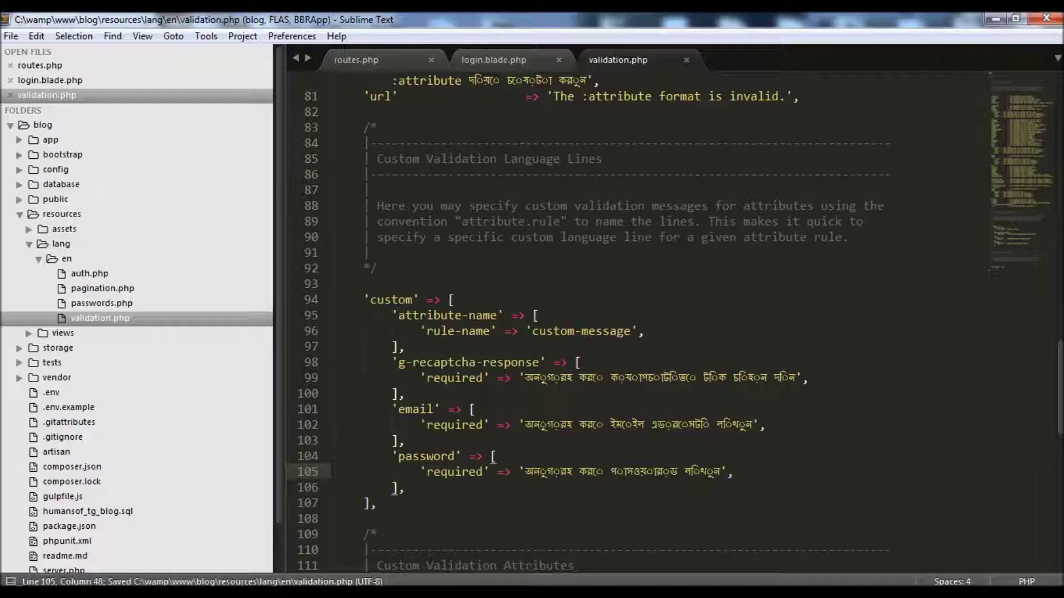
type("Ti")
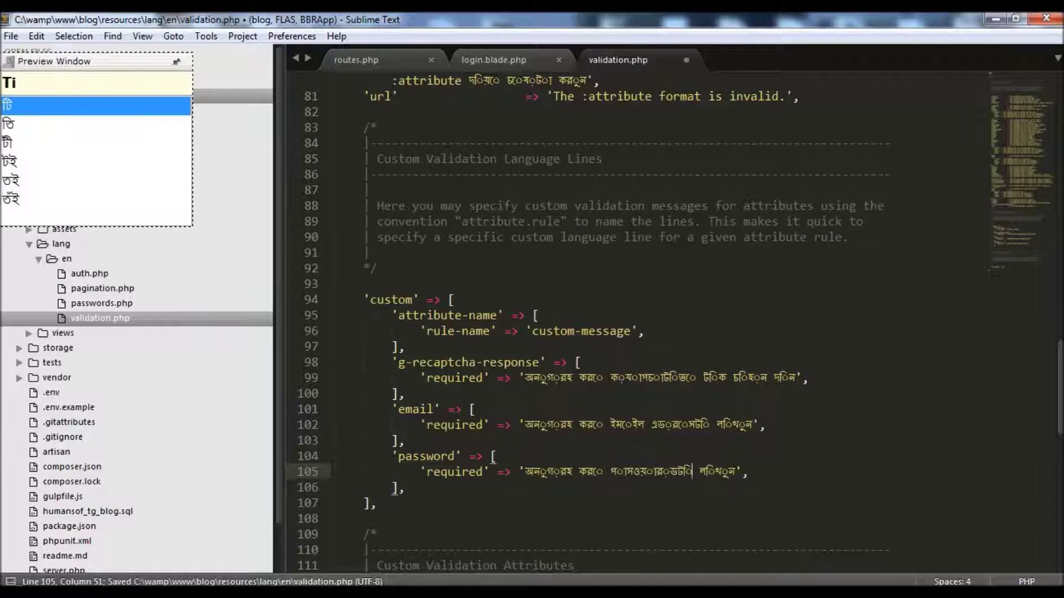
key("ctrl+s")
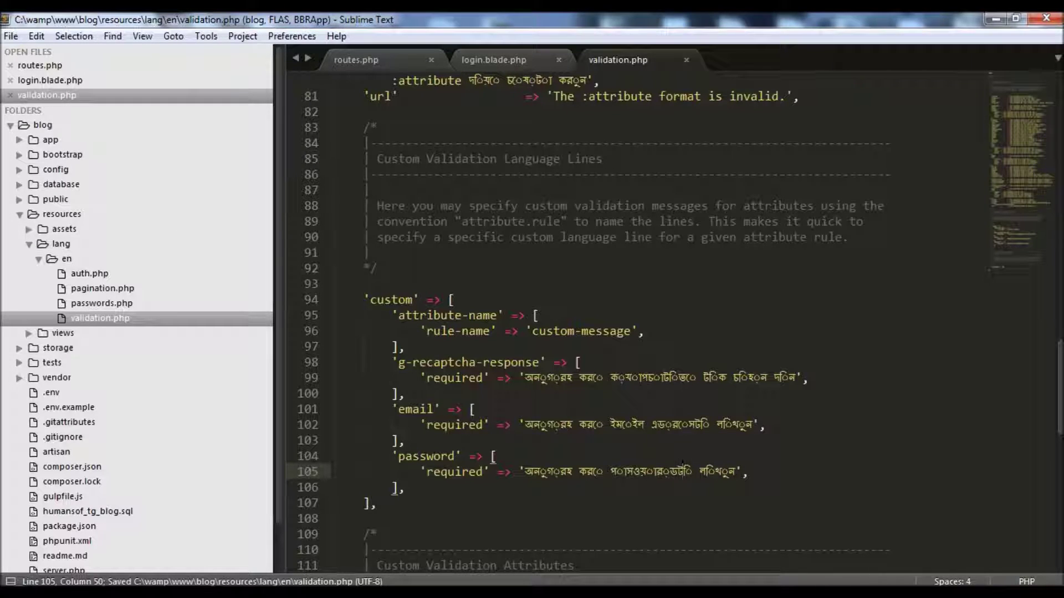
key("alt+Tab")
Reload localhost:8000/login and clear the saved email and password fields
left_click(214, 47)
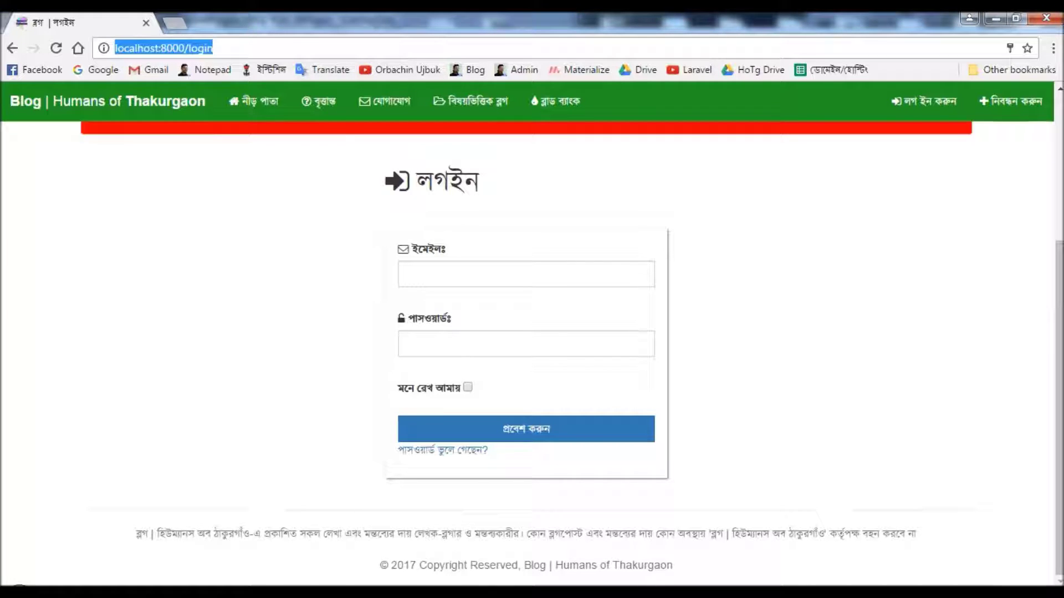
key("Return")
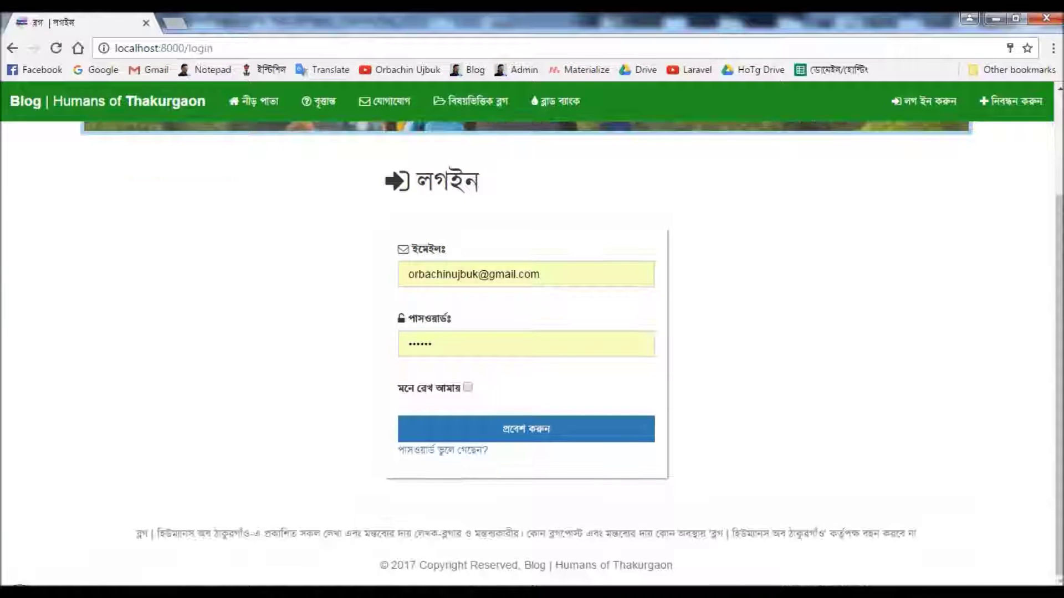
triple_click(540, 275)
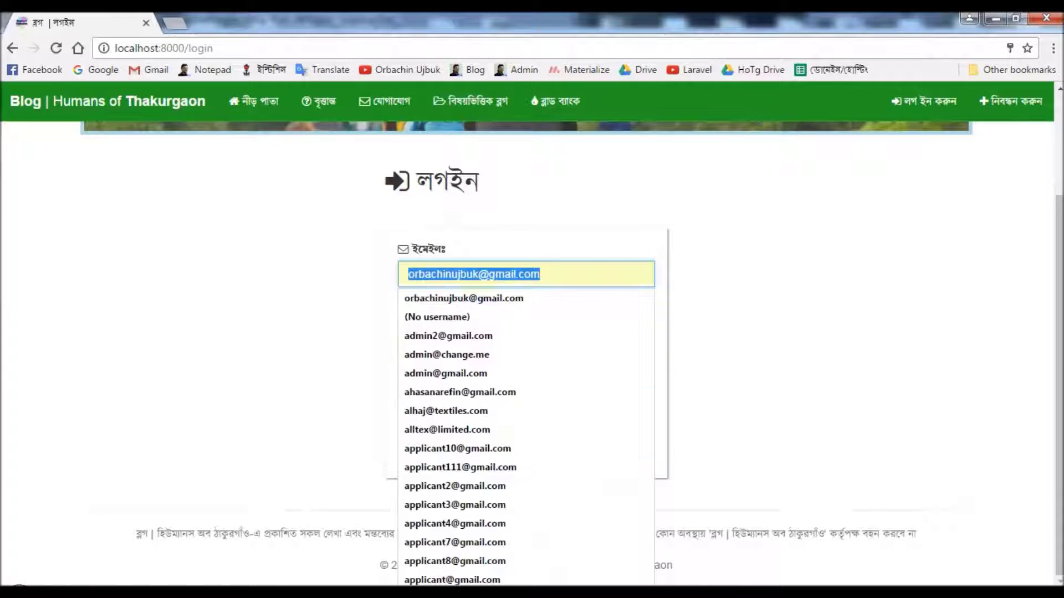
key("BackSpace")
key("Tab")
key("BackSpace")
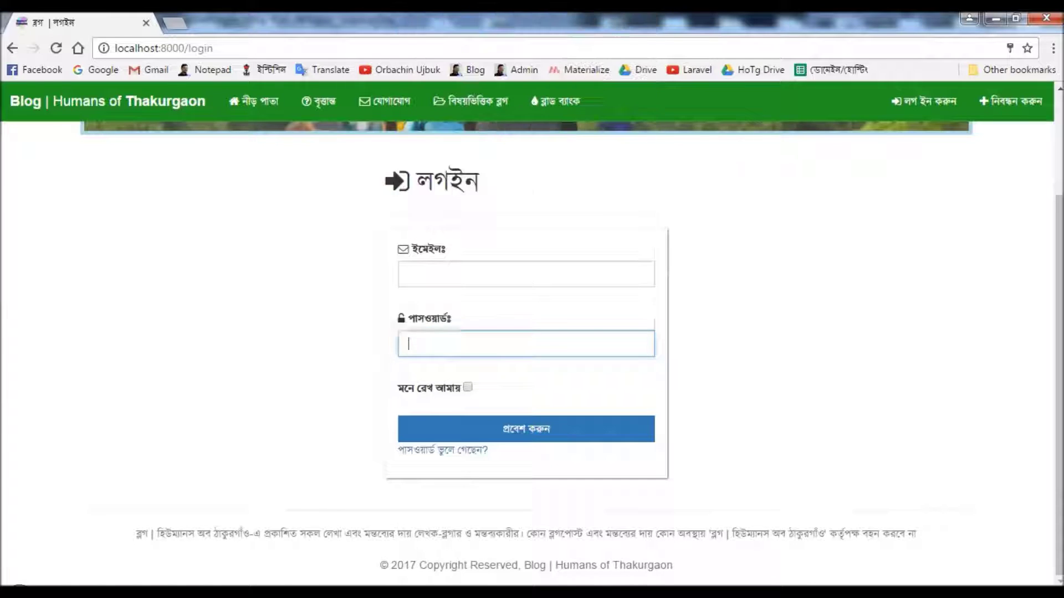
Submit the empty form and select the two Bengali required-field errors
left_click(526, 429)
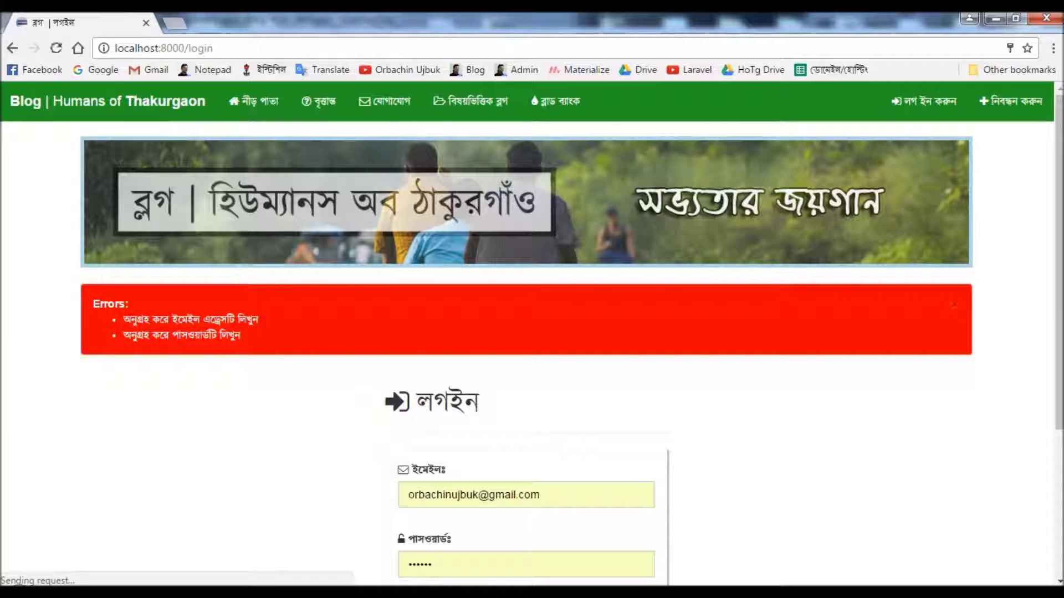
left_click_drag(123, 320, 241, 335)
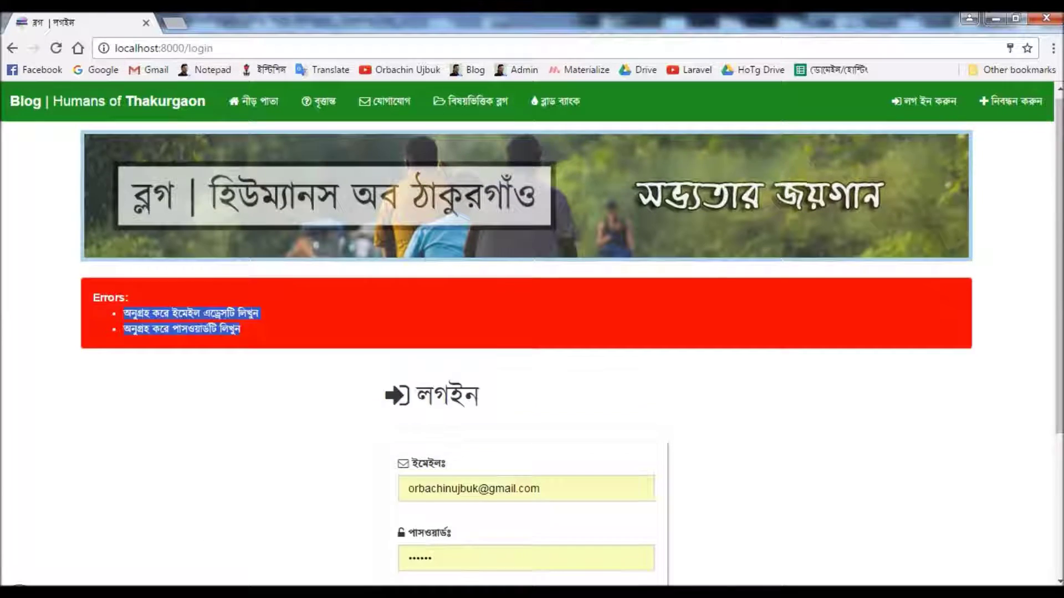
scroll(532, 332, "down", 1)
scroll(532, 332, "down", 1)
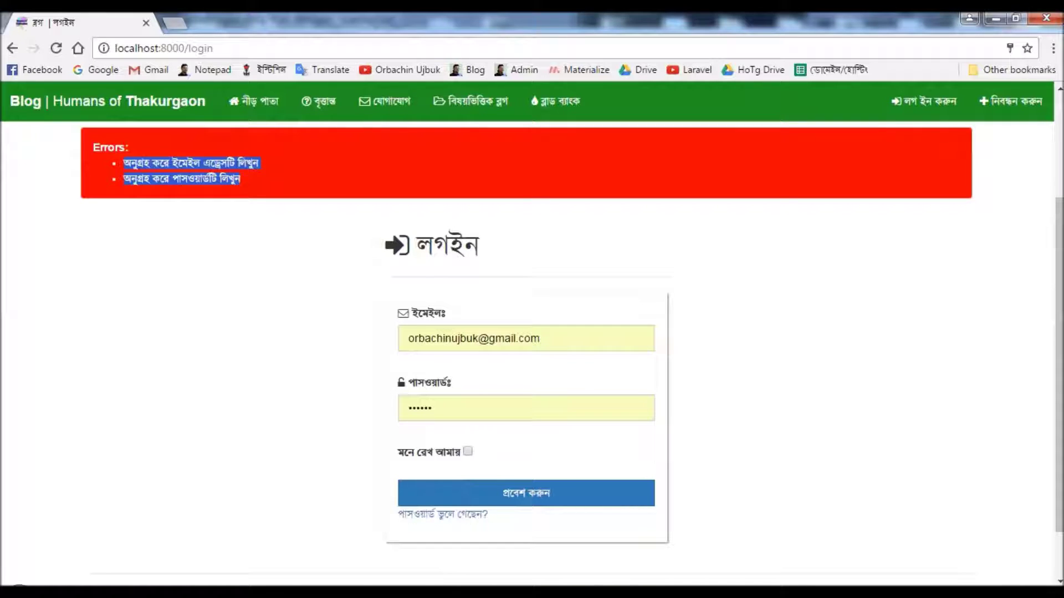
triple_click(473, 338)
Delete the autofilled email, submit, and select the lone Bengali email-required error
key("BackSpace")
left_click(526, 492)
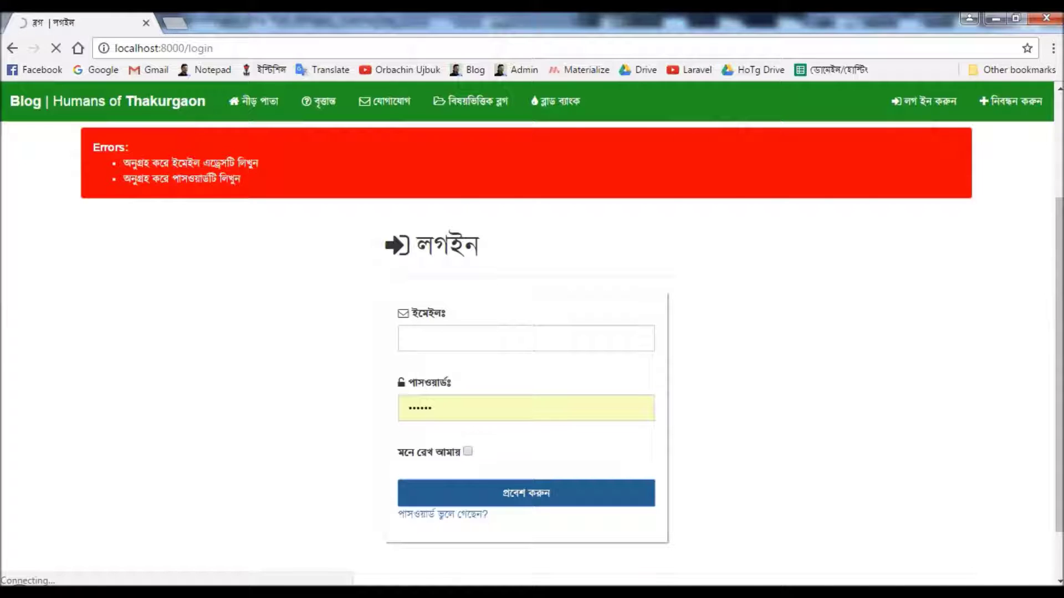
scroll(532, 332, "down", 1)
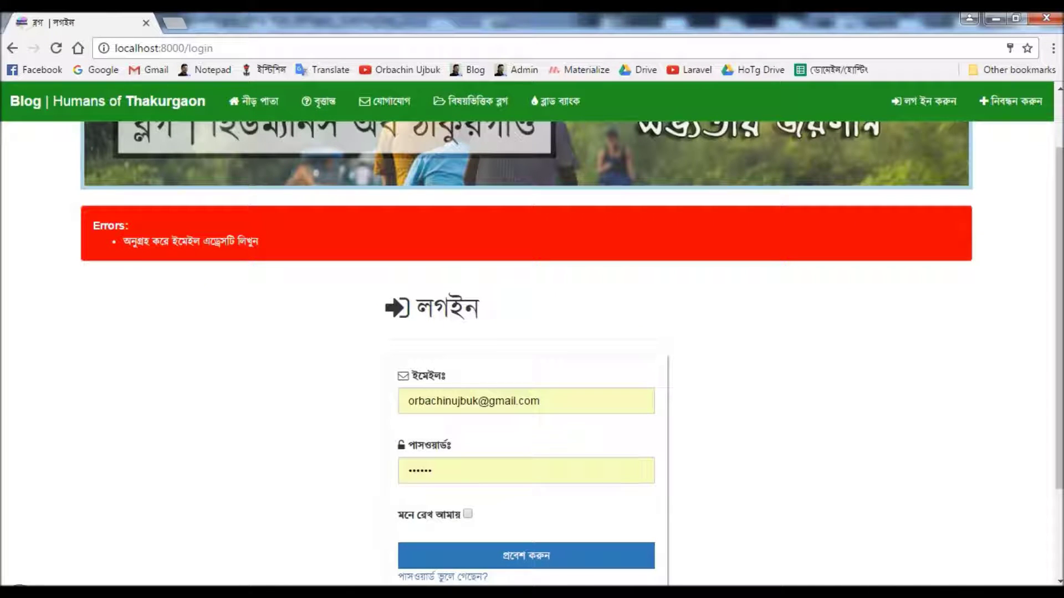
left_click_drag(92, 224, 260, 243)
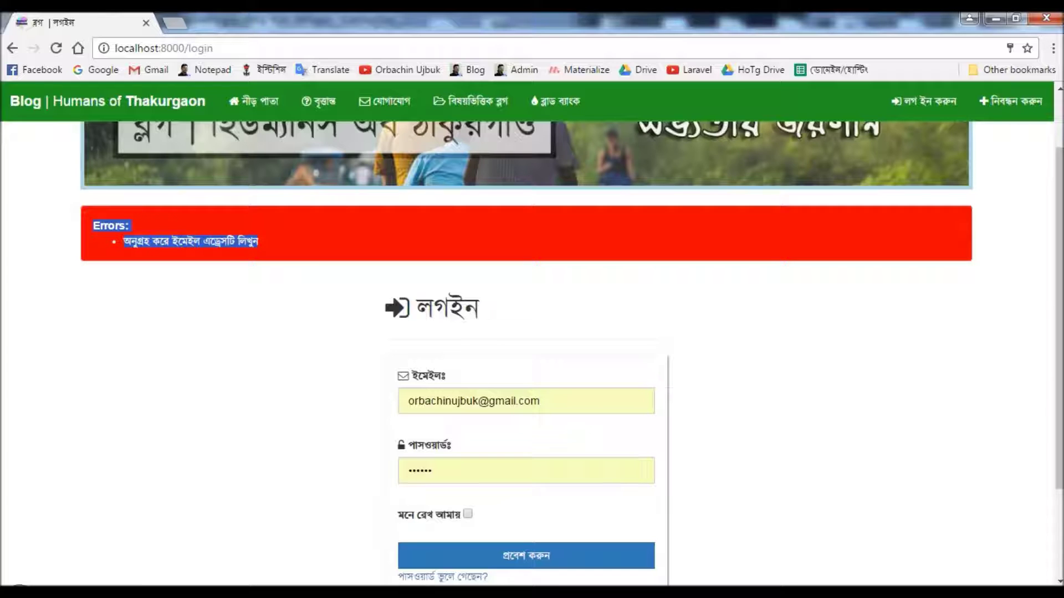